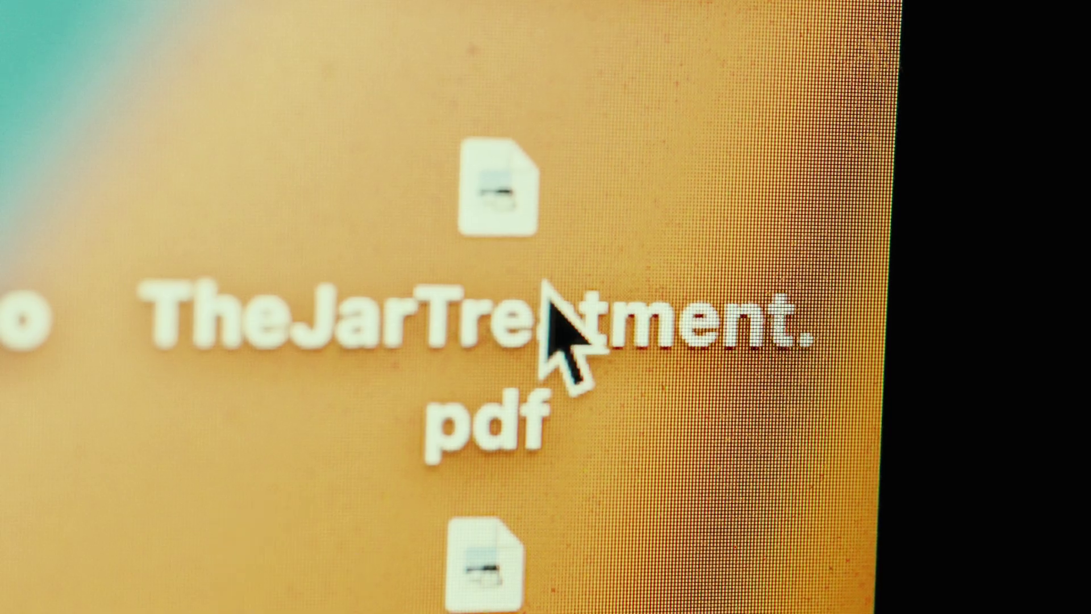
Select the TheJarTreatment.pdf file on the desktop
click(545, 287)
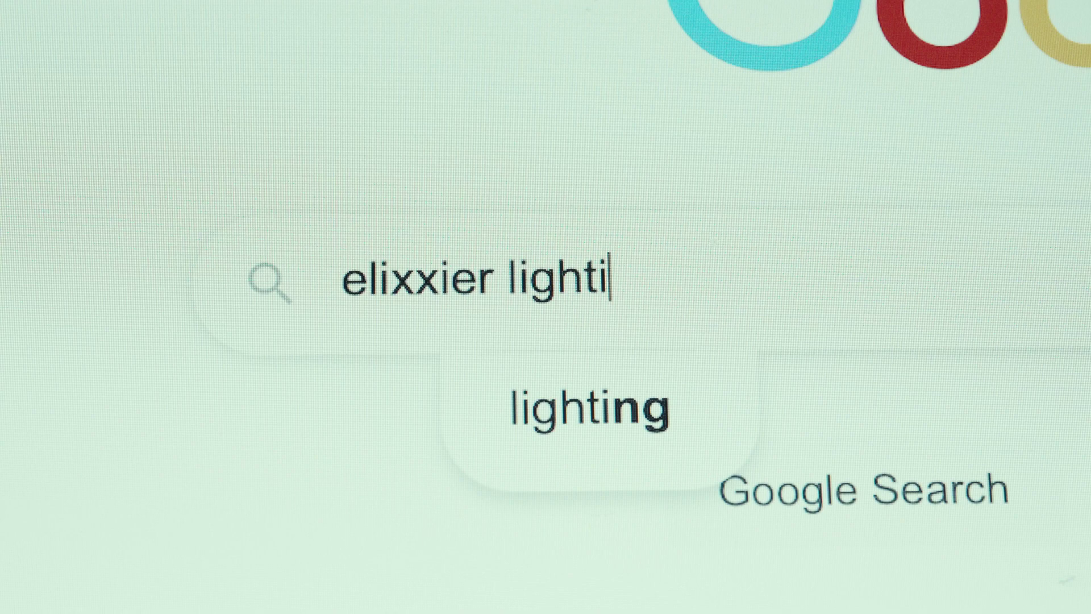
Complete the Google query 'elixxier lighting simulator' in the search box
text(imulator)
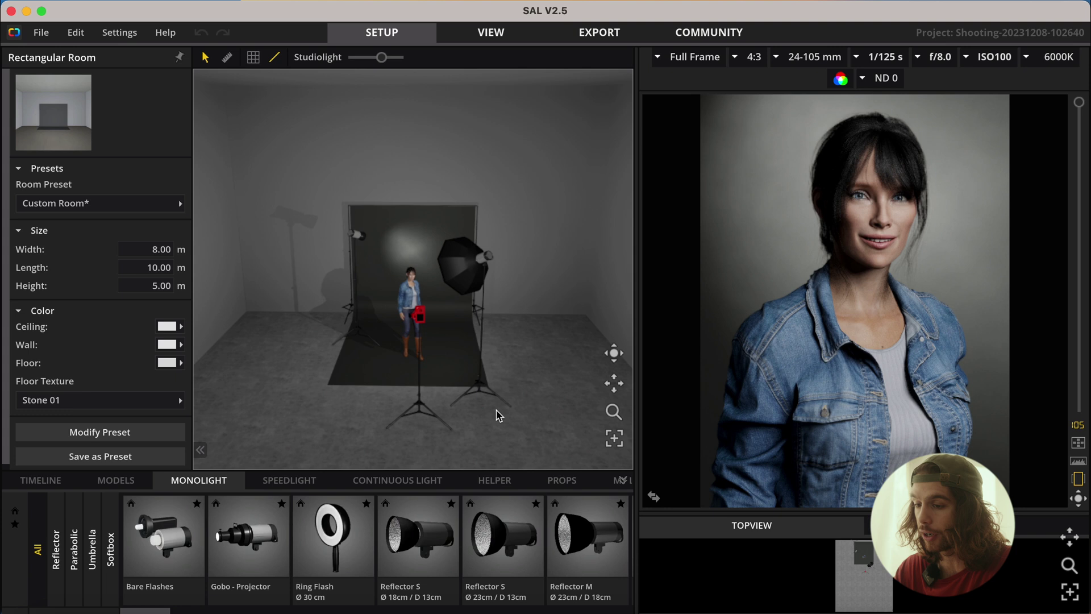
Reposition the Octaform softbox, select the camera, and browse the models library
mouse_move(497, 416)
mouse_down()
mouse_move(487, 395)
mouse_move(500, 392)
mouse_move(486, 386)
mouse_move(449, 398)
mouse_move(499, 406)
mouse_up()
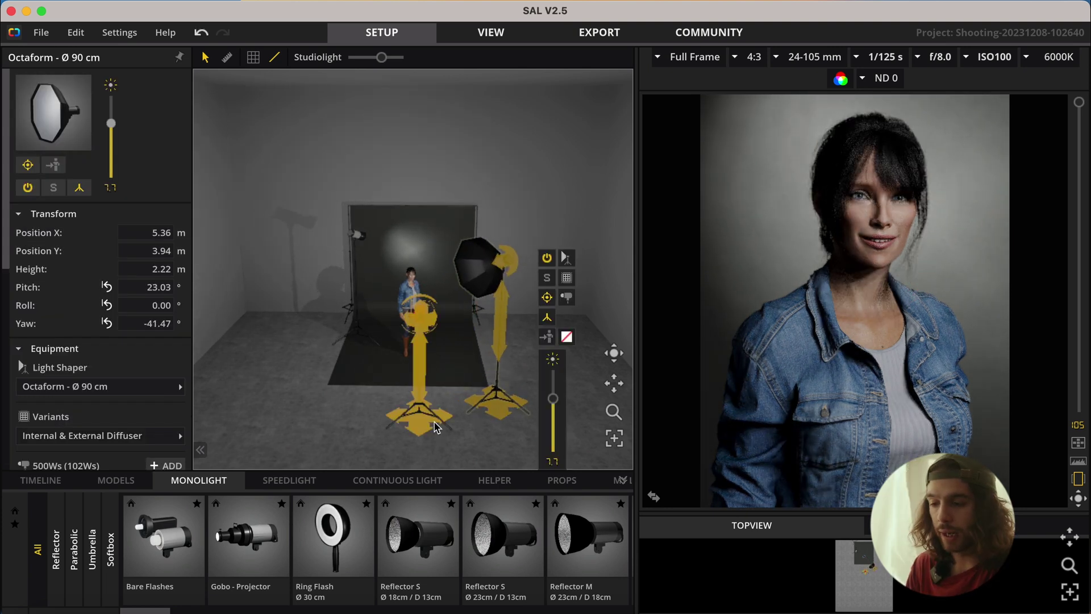
click(437, 427)
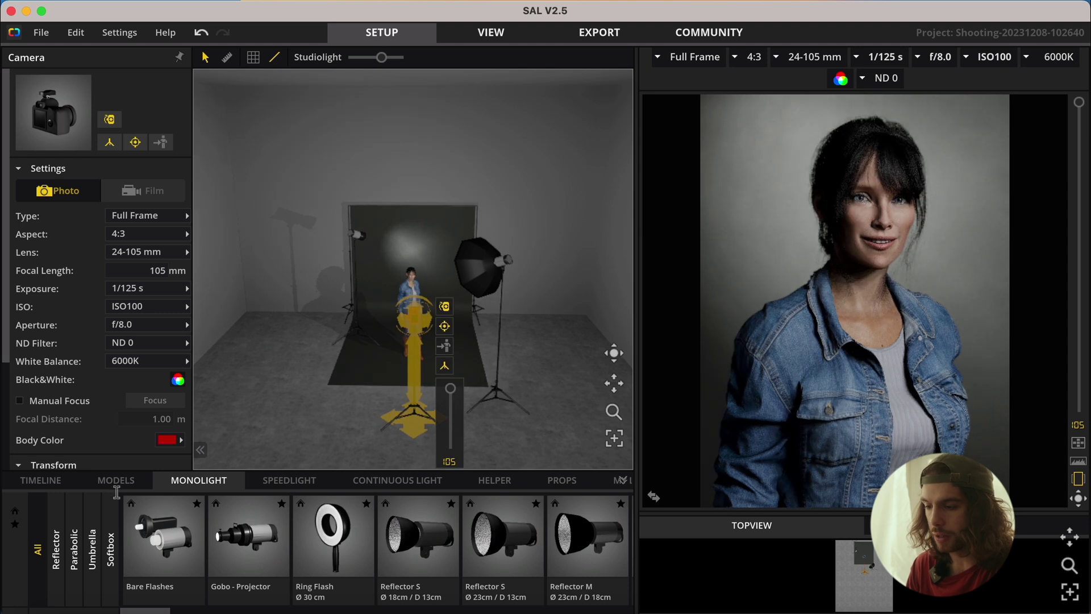
click(108, 482)
scroll(147, 551, right, 5)
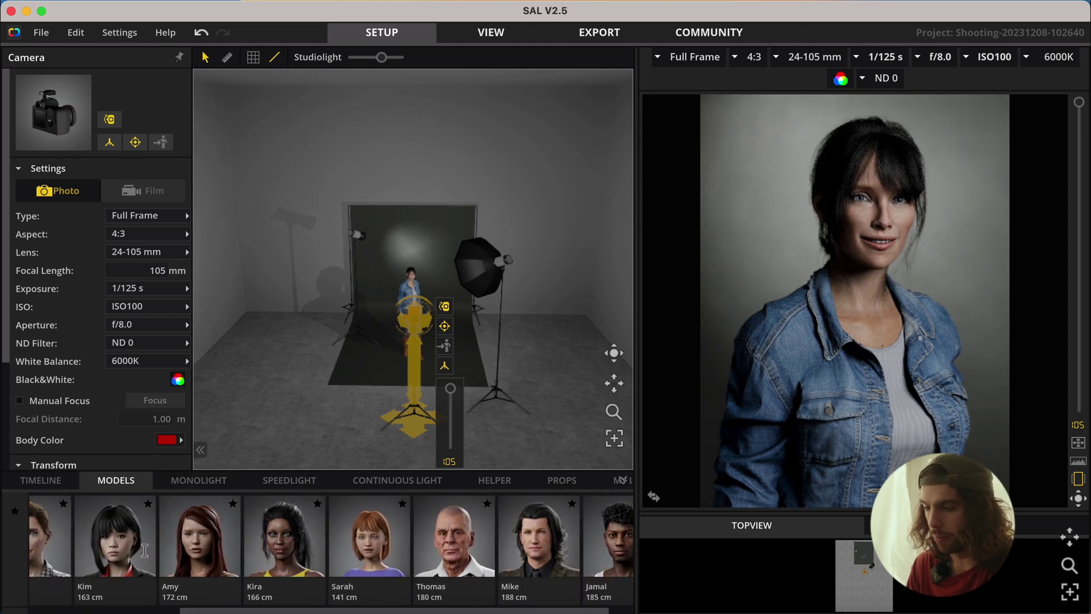
scroll(143, 544, left, 5)
scroll(140, 537, right, 5)
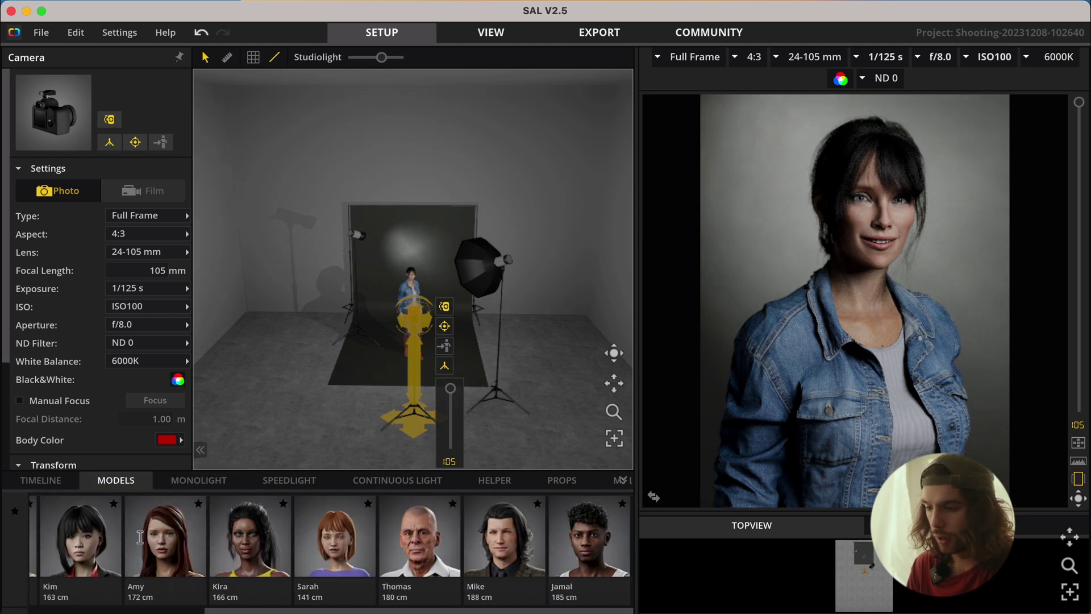
Browse the speedlight modifiers and the continuous lights libraries
click(276, 487)
click(388, 484)
scroll(394, 550, right, 5)
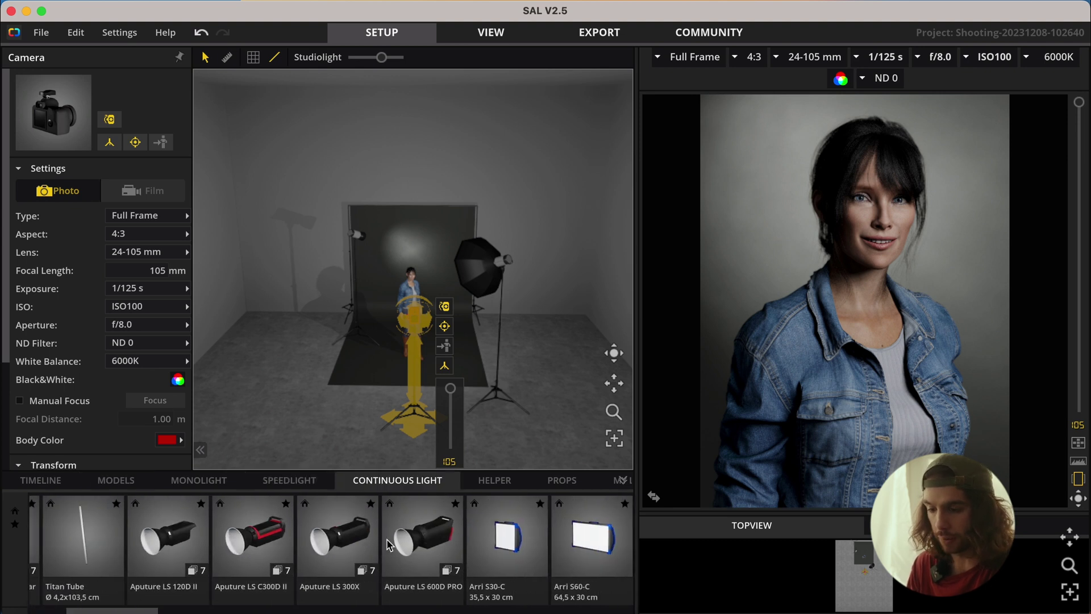
drag(180, 610, 540, 585)
scroll(543, 589, right, 2)
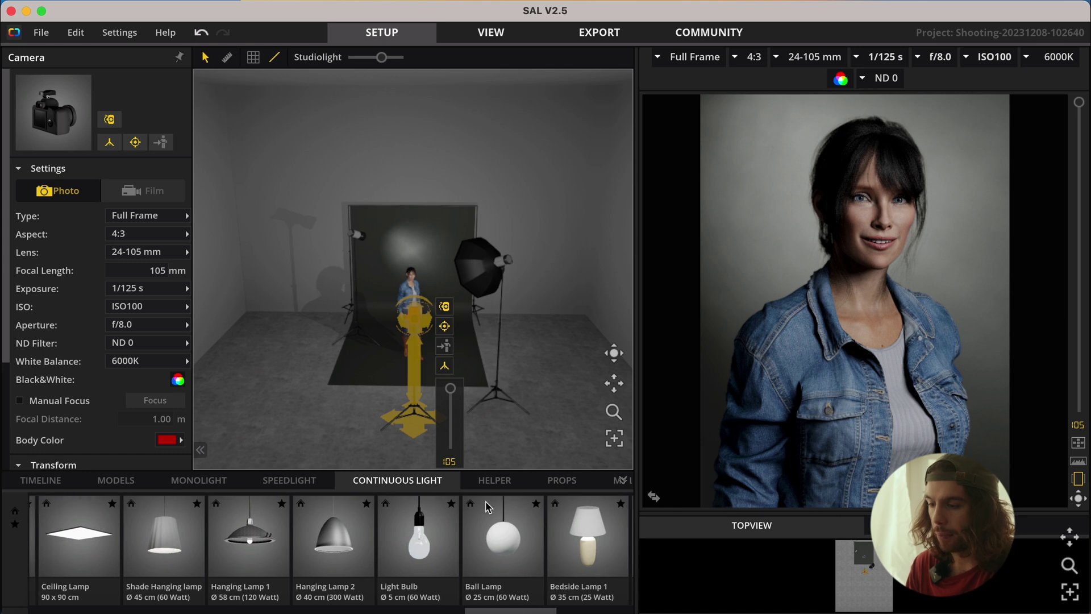
Browse the helper items, then the props library of armchairs
click(492, 484)
scroll(335, 549, right, 4)
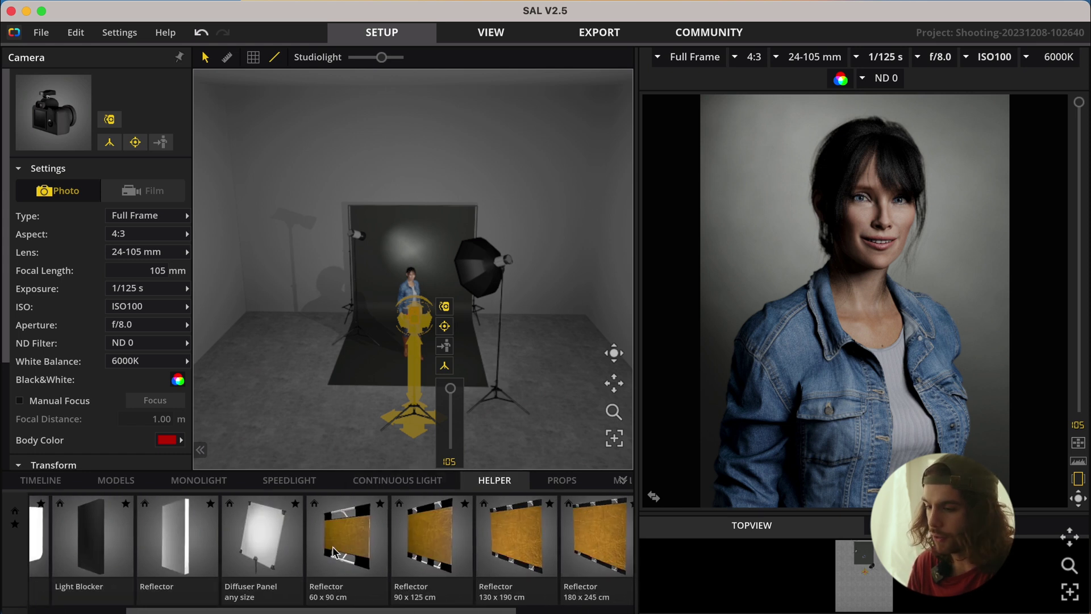
scroll(335, 548, left, 4)
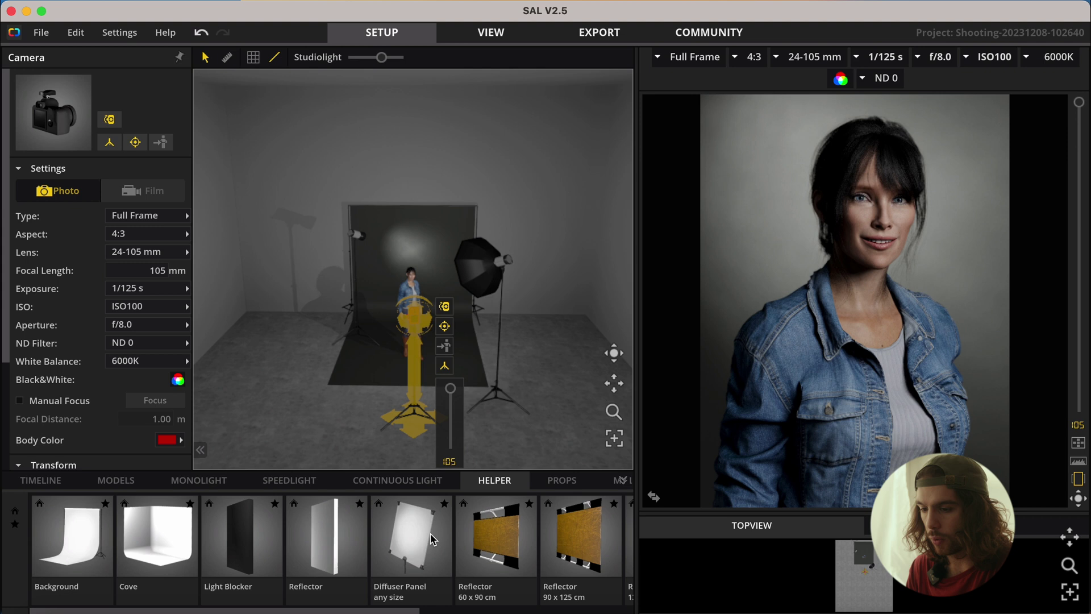
scroll(426, 530, right, 6)
click(544, 484)
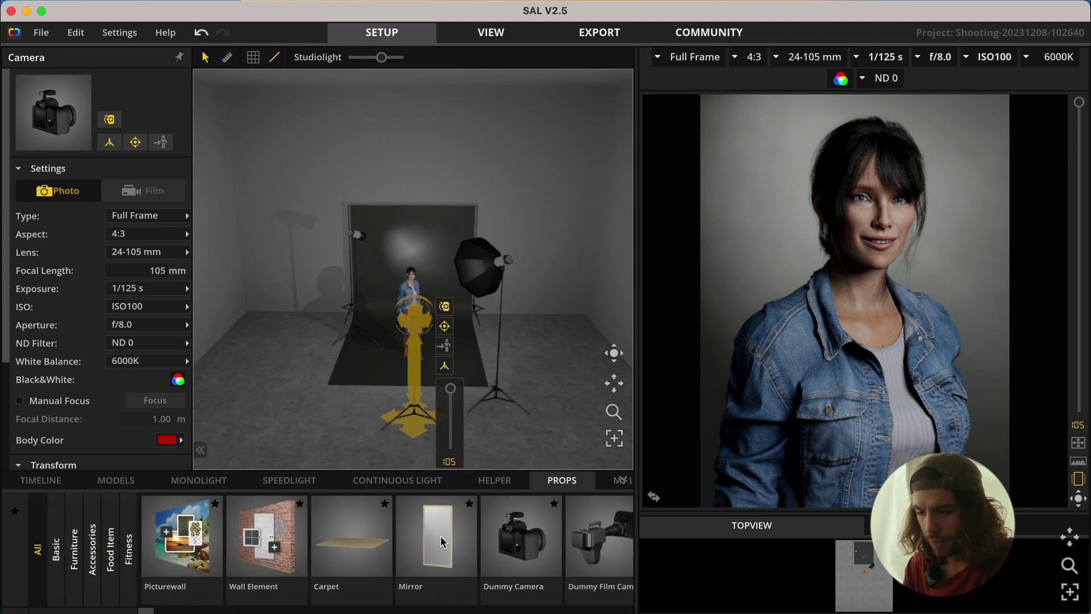
scroll(429, 545, right, 15)
scroll(430, 546, right, 9)
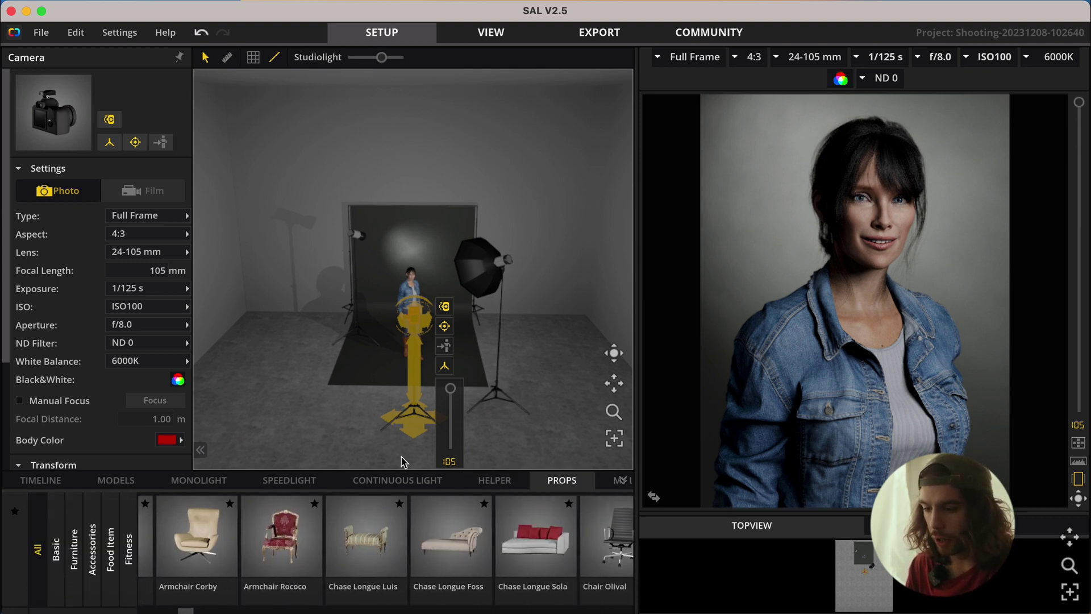
Switch the camera to film mode with a landscape 16:9 frame
click(397, 434)
click(413, 421)
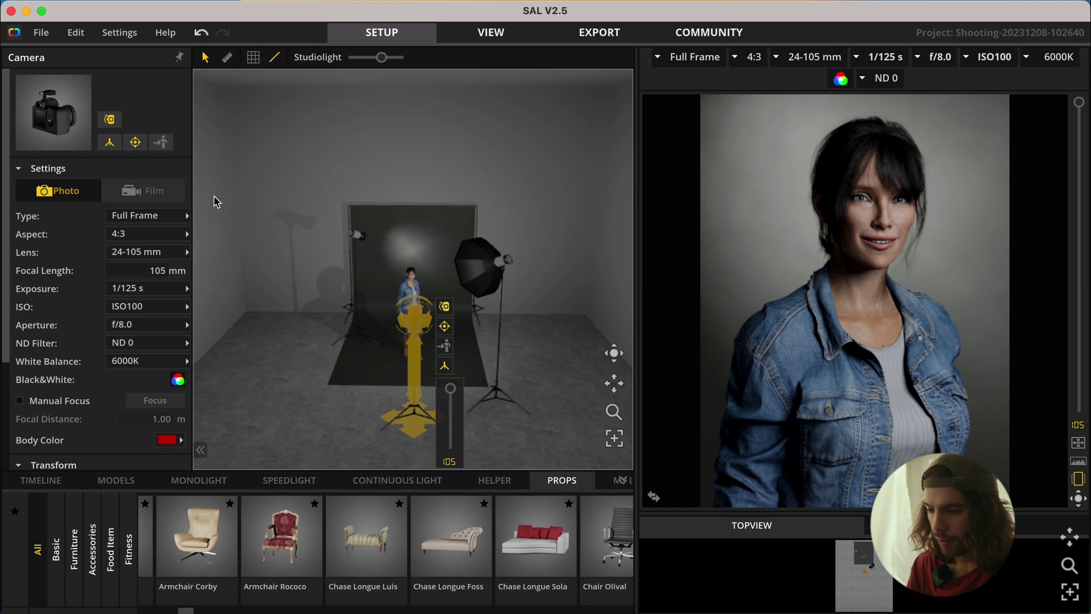
click(141, 193)
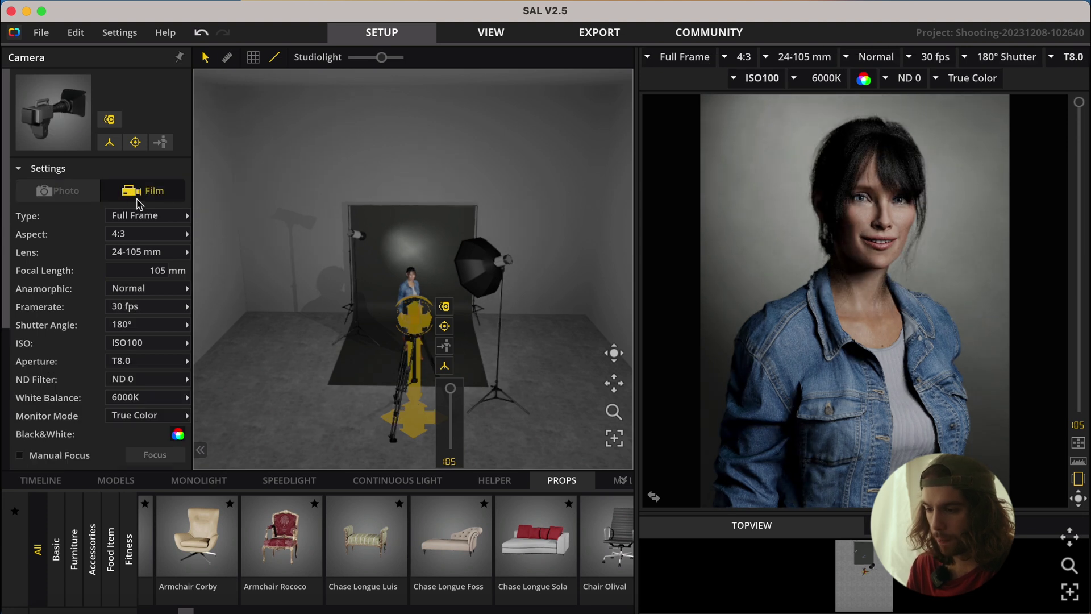
click(544, 406)
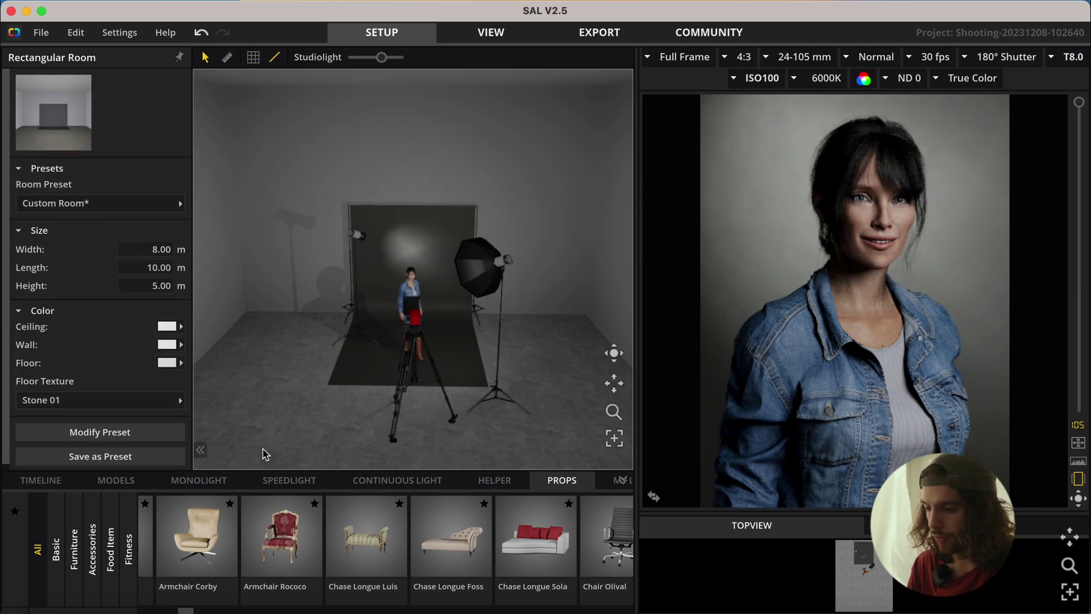
click(1079, 480)
click(753, 58)
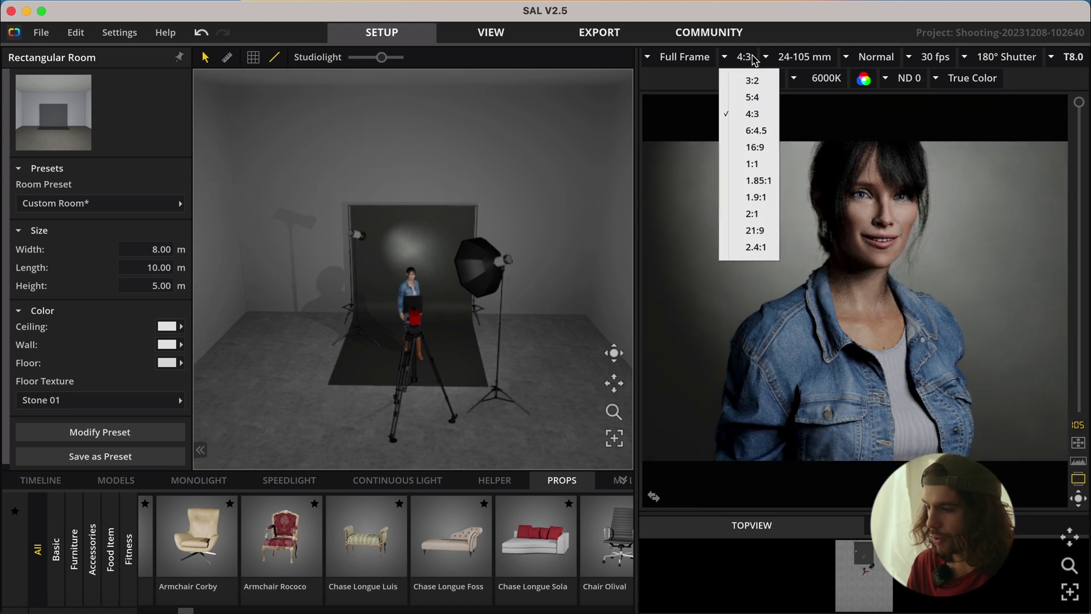
click(756, 148)
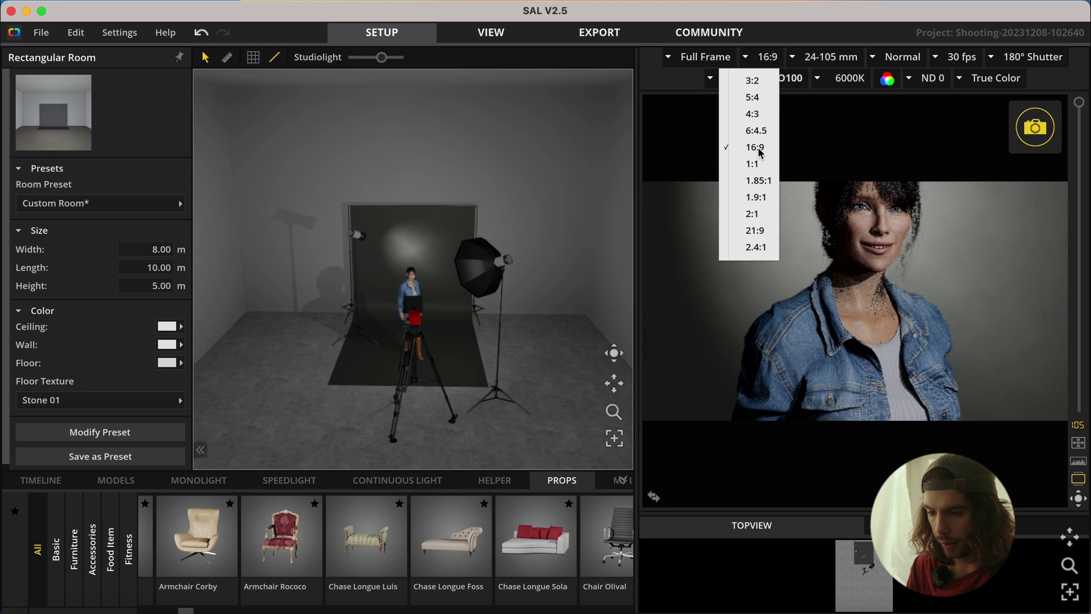
Give the camera a Fix 55 mm lens
click(414, 330)
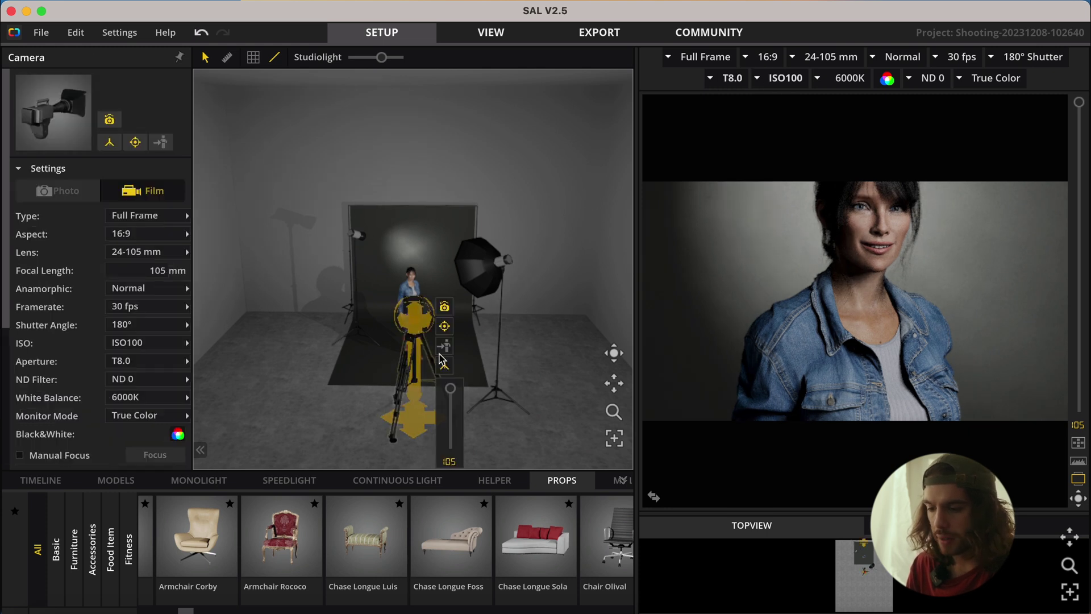
click(378, 364)
click(400, 414)
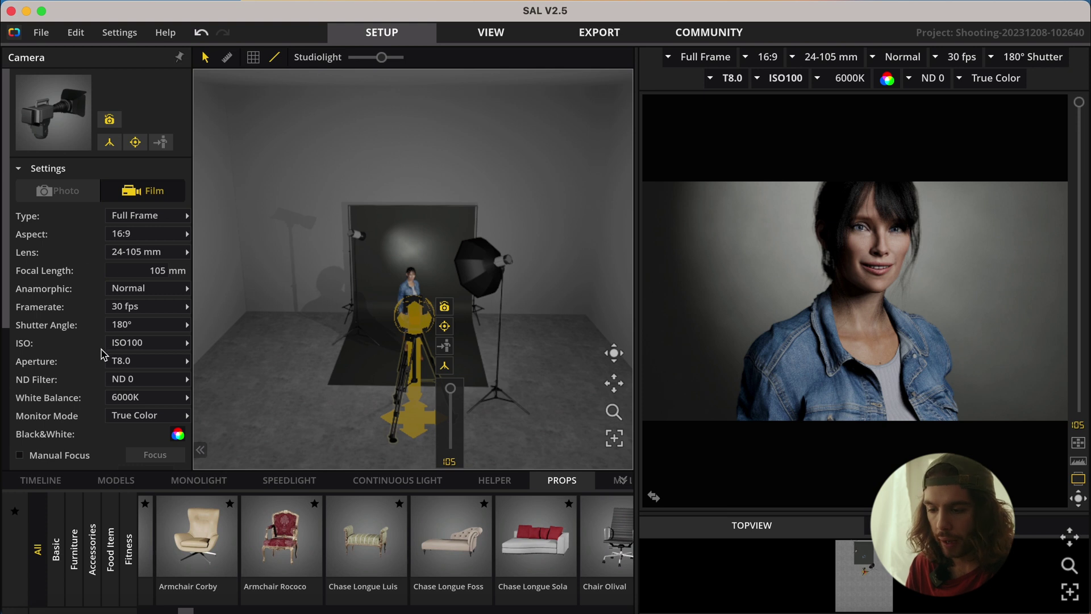
click(141, 256)
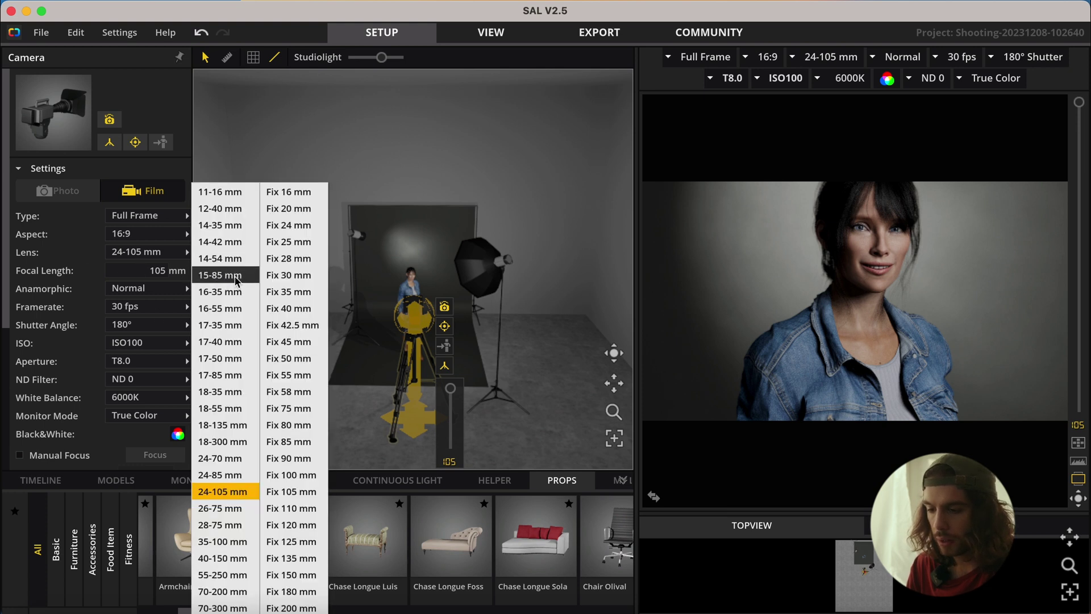
click(277, 275)
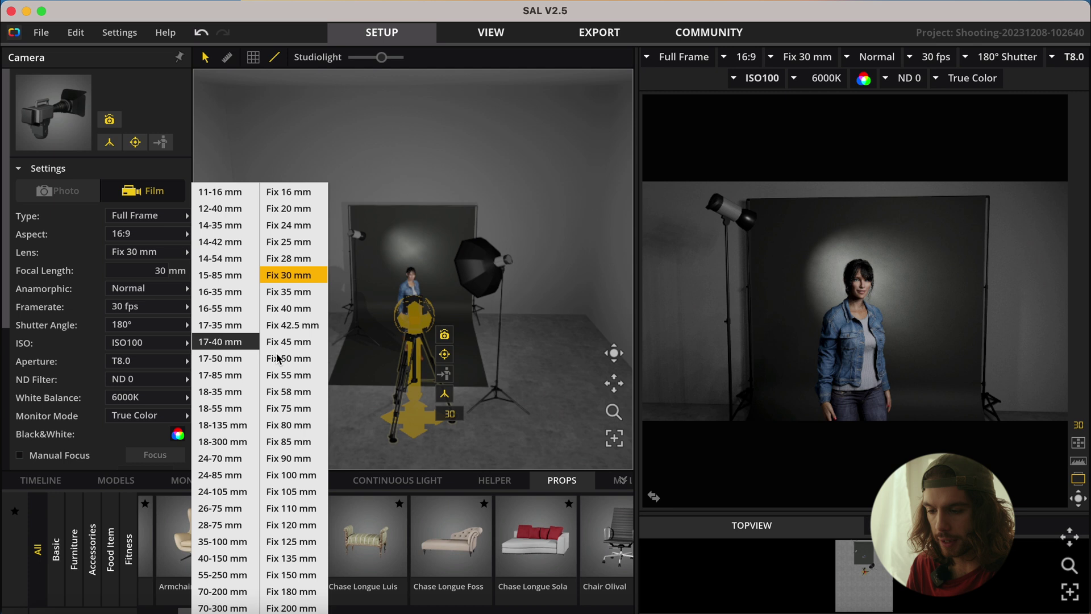
click(278, 375)
Keep the Full Frame sensor and set ISO to ISO400
click(121, 222)
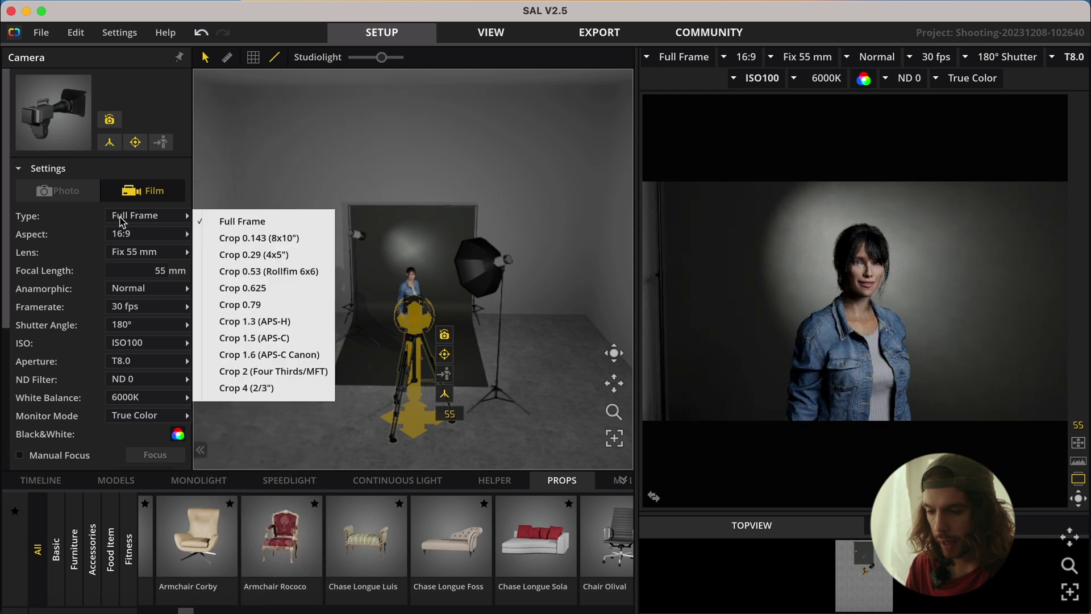
click(67, 320)
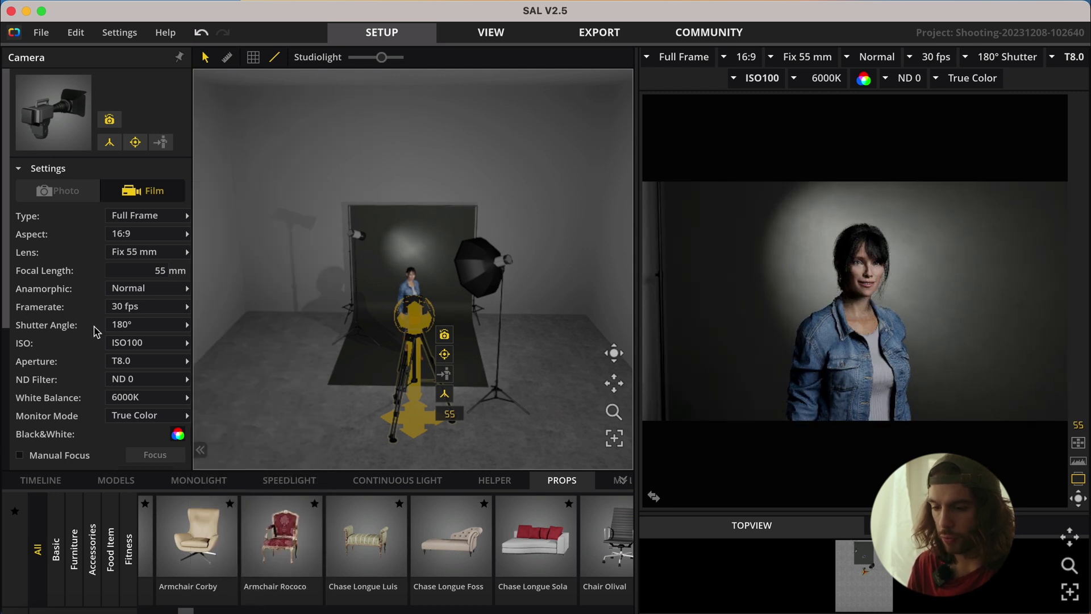
click(138, 344)
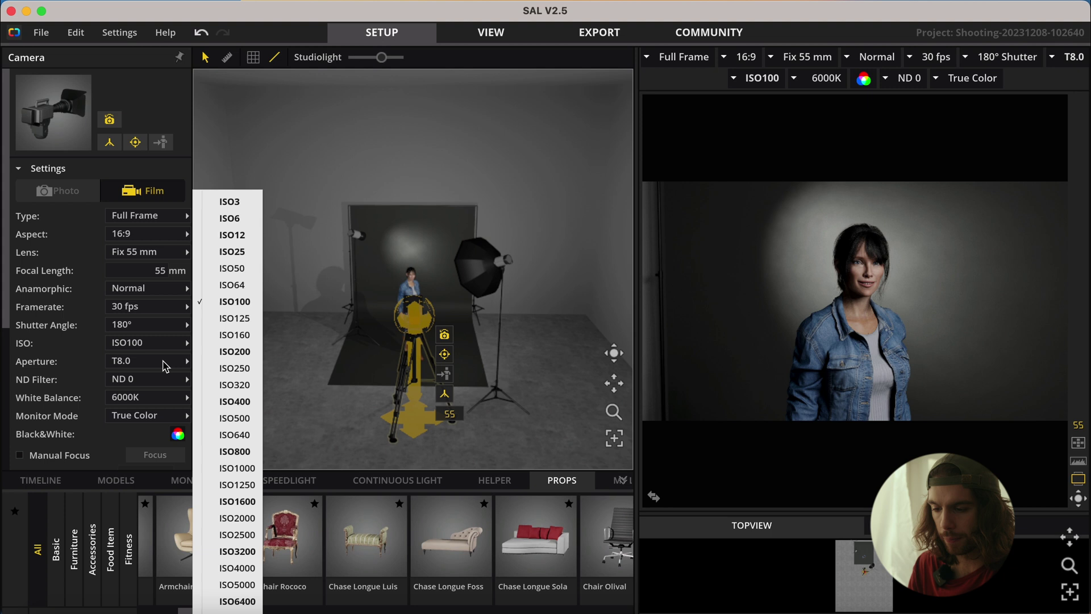
click(218, 403)
click(421, 326)
Replace the model in the scene with the Victoria model
click(414, 292)
key(Delete)
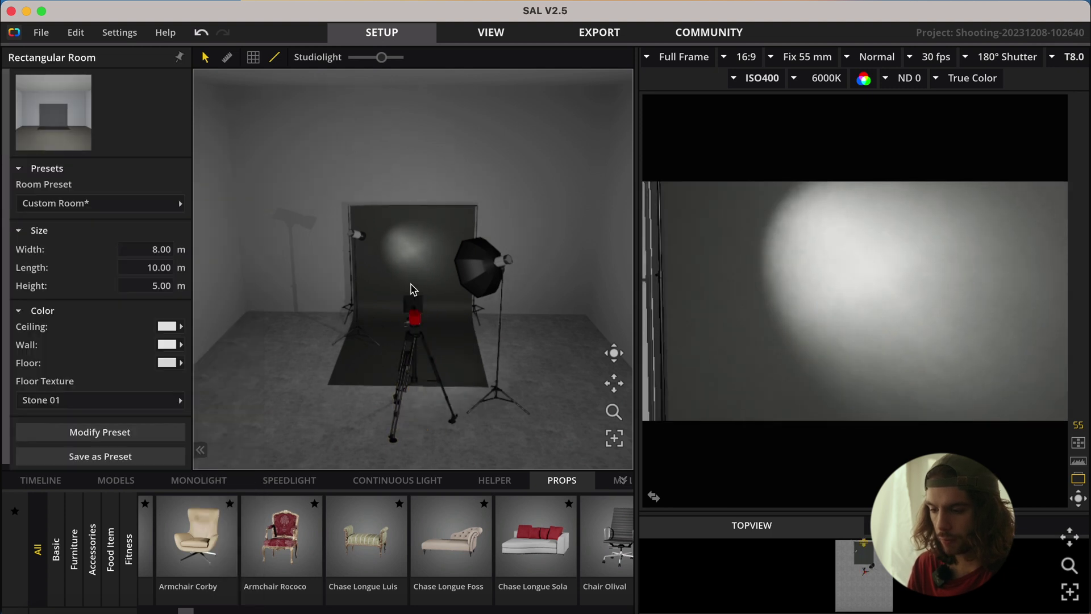
click(116, 481)
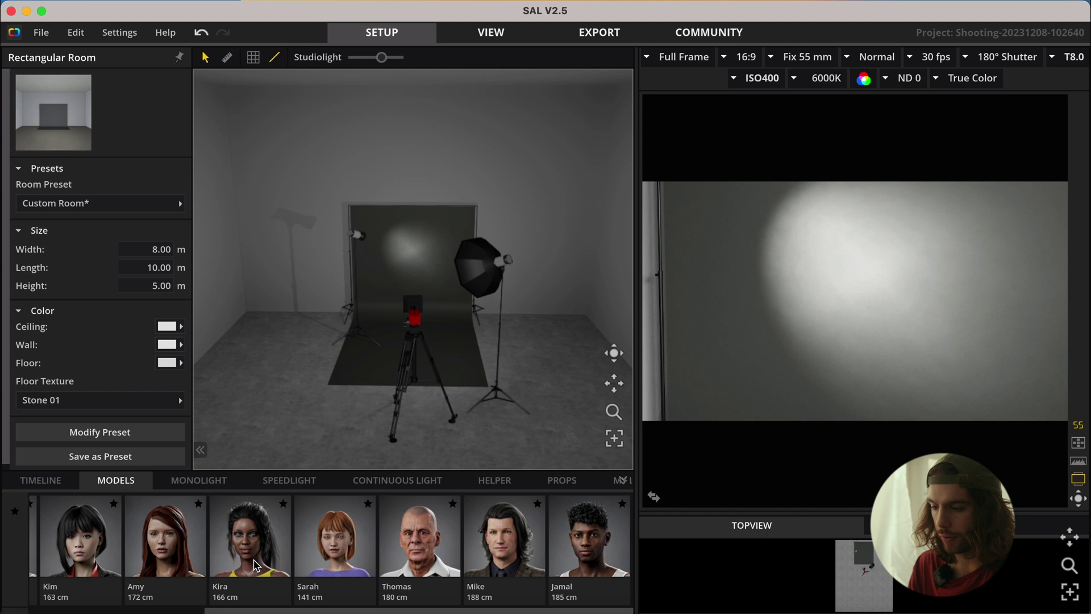
scroll(248, 564, left, 5)
drag(100, 546, 417, 358)
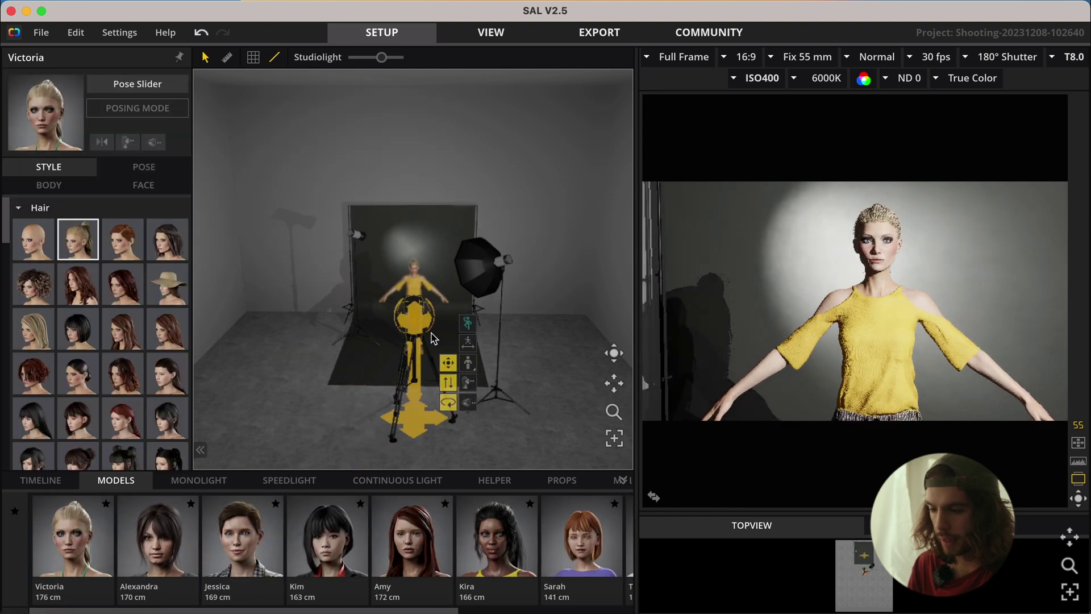
Delete the Octaform softbox, the spotlight and the backdrop from the set
click(481, 268)
key(Delete)
click(357, 244)
key(Delete)
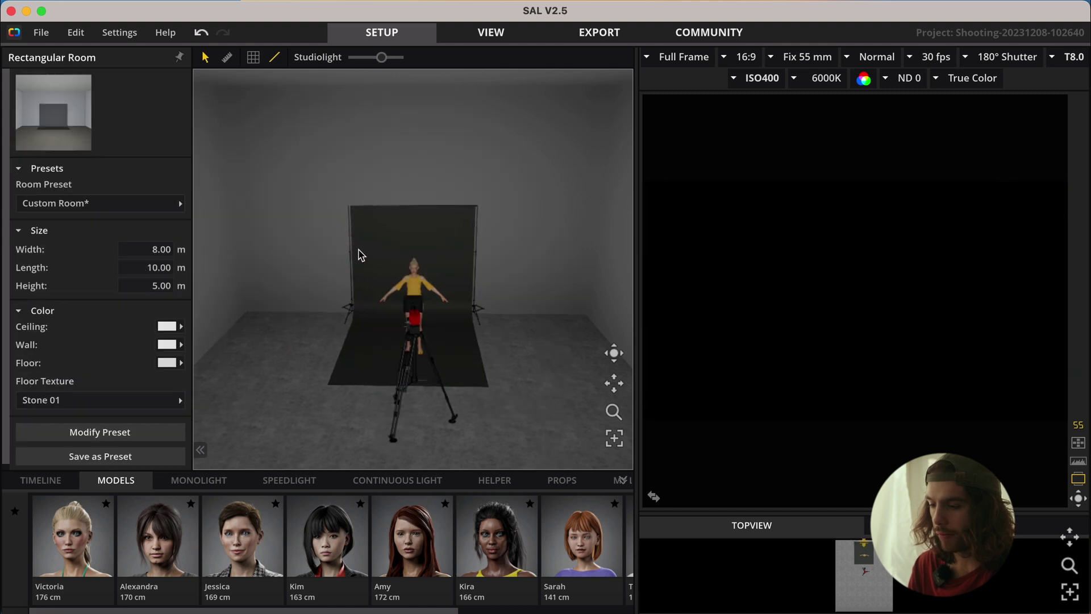
click(383, 248)
key(Delete)
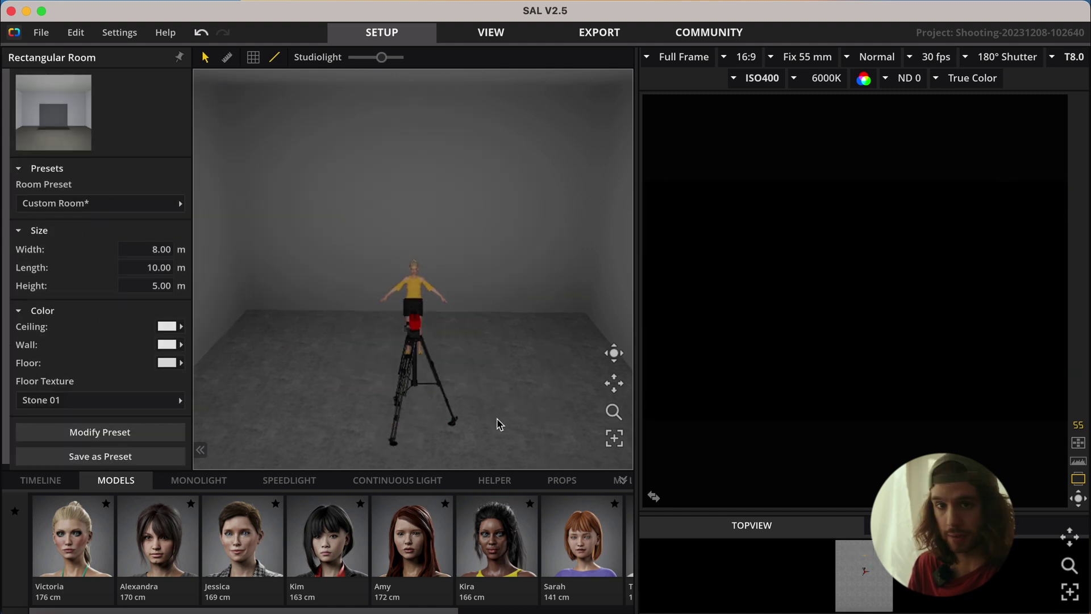
Browse the continuous light fixtures to the Aputure lamps
click(411, 449)
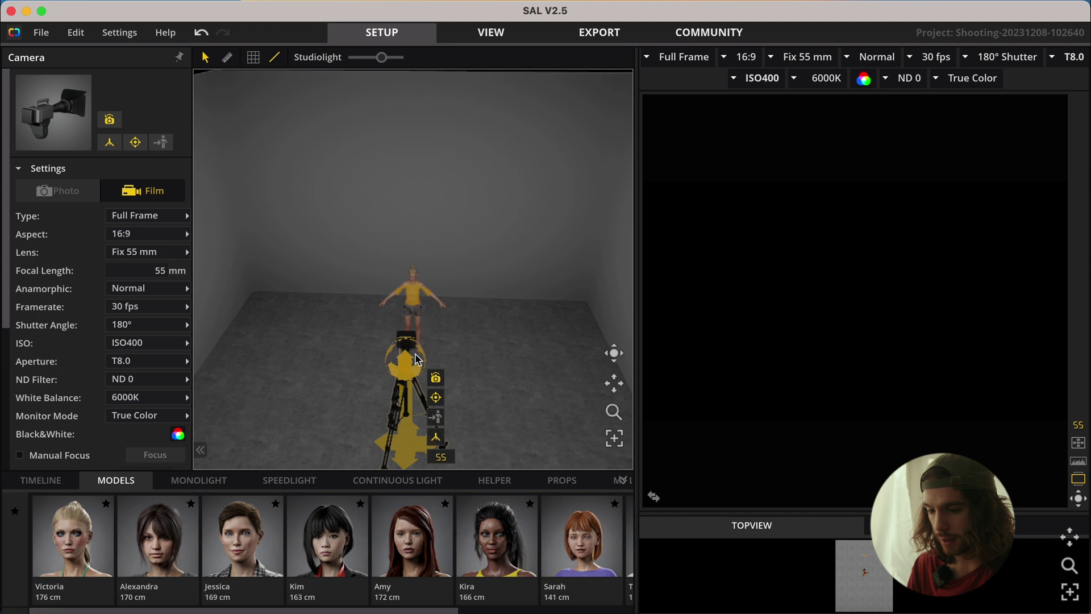
click(418, 305)
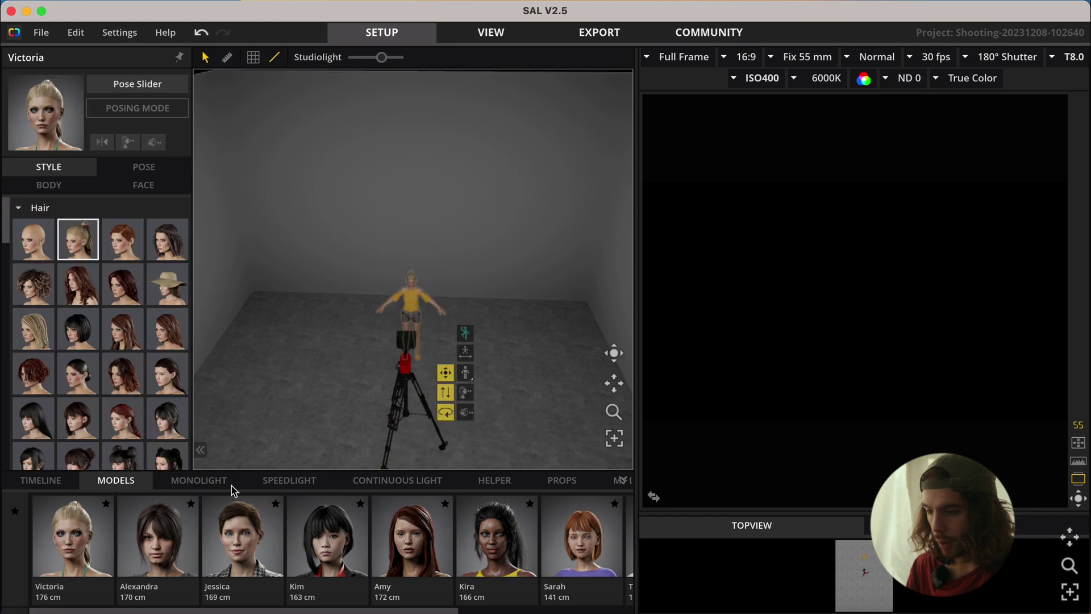
click(351, 479)
scroll(353, 554, right, 2)
scroll(357, 551, left, 5)
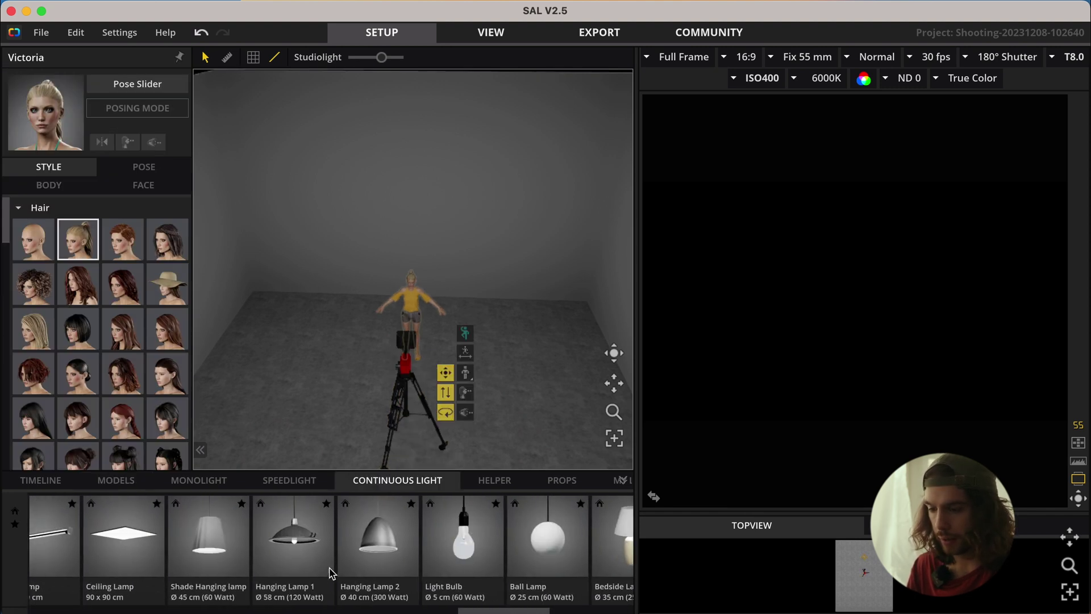
scroll(322, 584, left, 8)
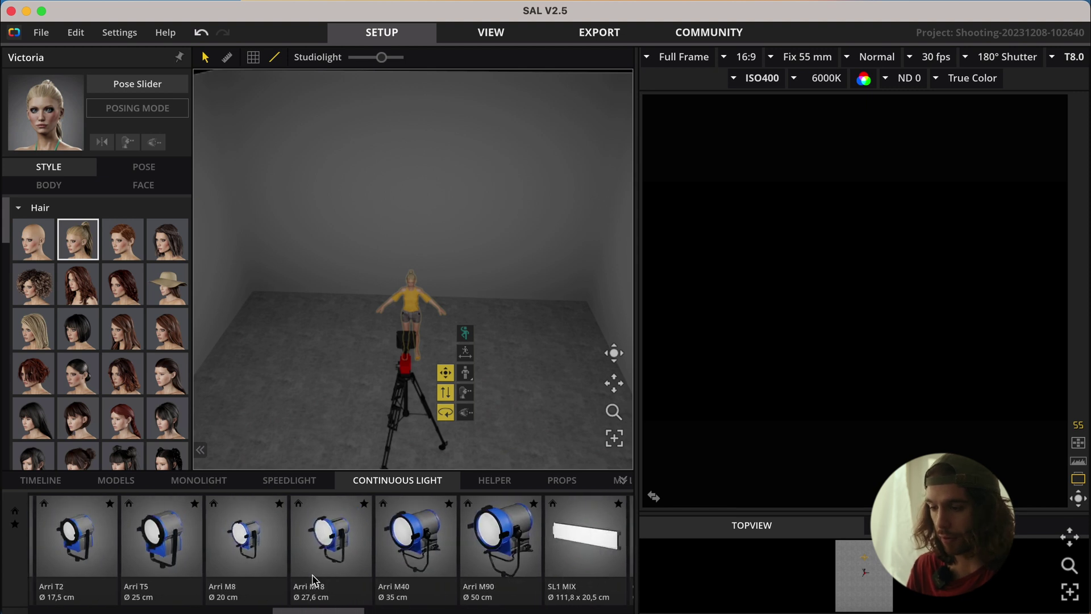
scroll(311, 580, left, 6)
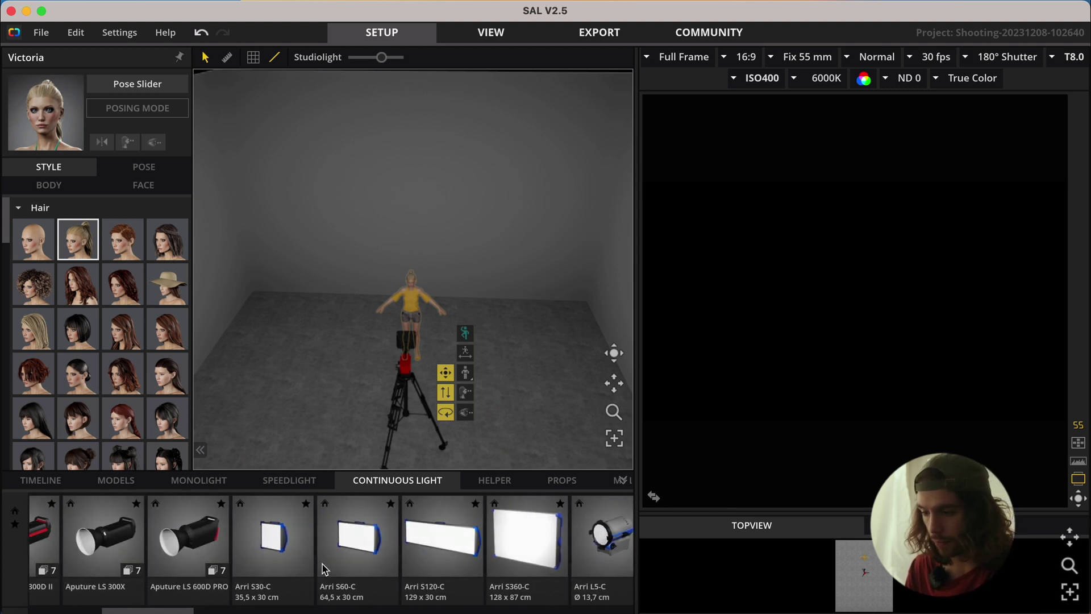
scroll(307, 545, right, 2)
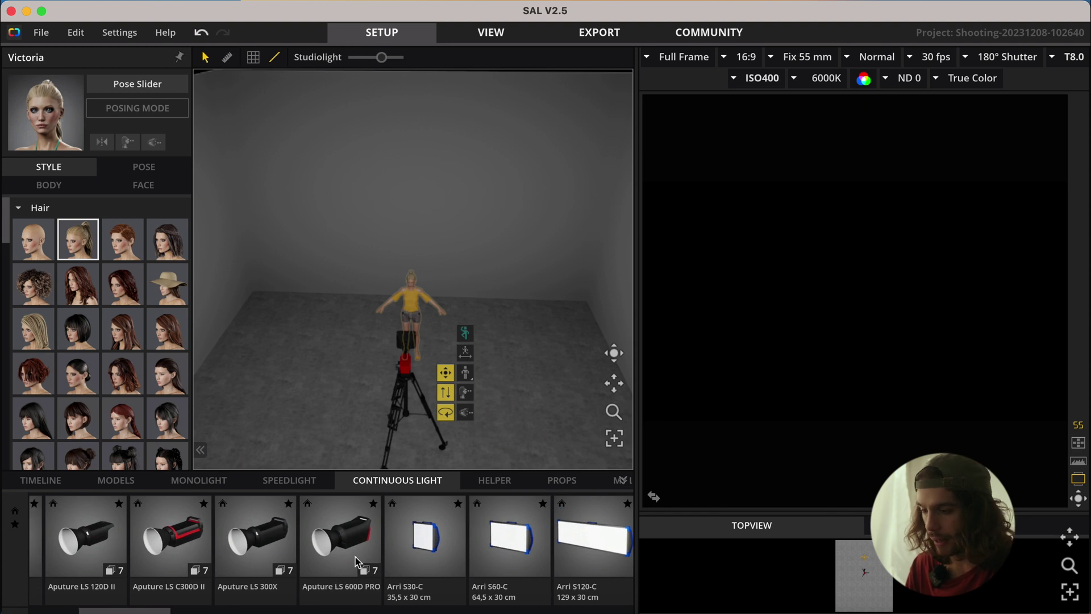
Place an Aputure LS 600D PRO front-right of the model at low intensity
drag(372, 540, 492, 361)
drag(550, 380, 559, 435)
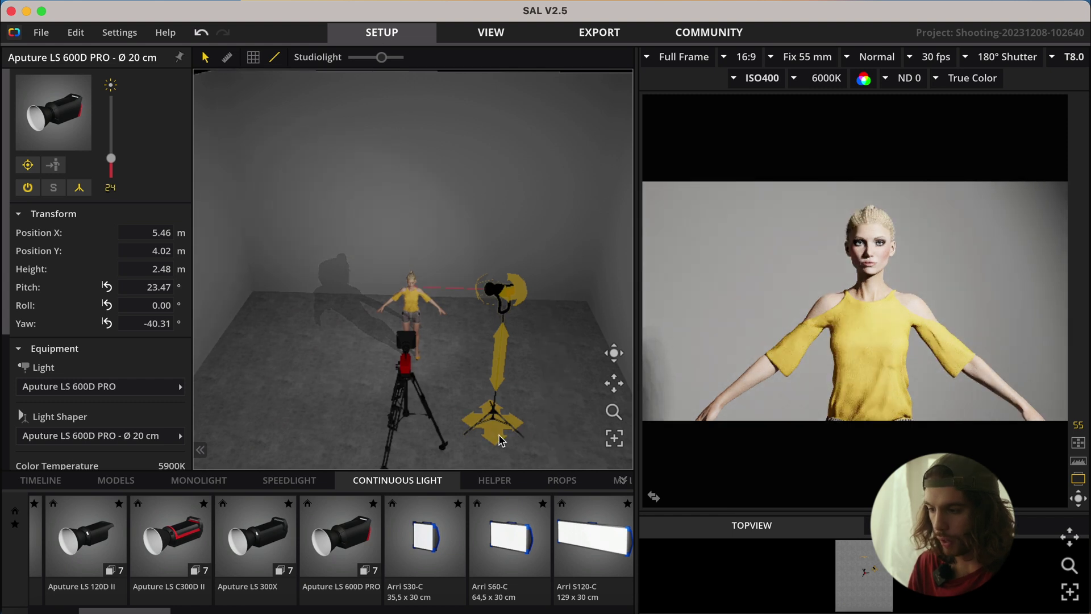
mouse_move(493, 423)
mouse_down()
mouse_move(512, 377)
mouse_move(463, 348)
mouse_move(401, 331)
mouse_move(354, 367)
mouse_move(352, 413)
mouse_move(390, 429)
mouse_move(503, 430)
mouse_move(463, 434)
mouse_move(487, 415)
mouse_up()
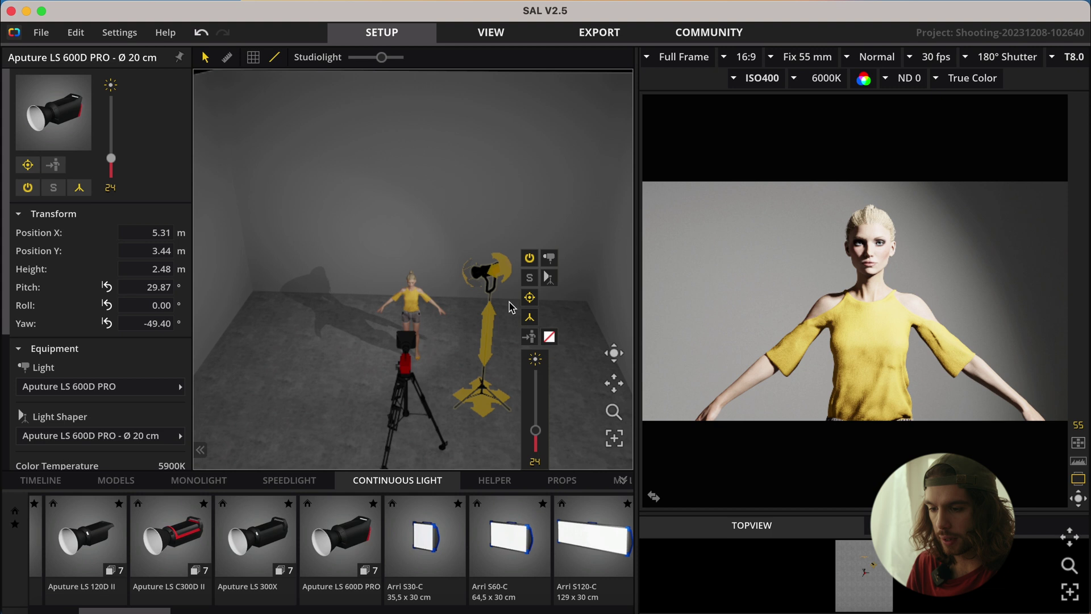
Aim the Aputure at the model at 2.42 m height
click(529, 297)
click(386, 323)
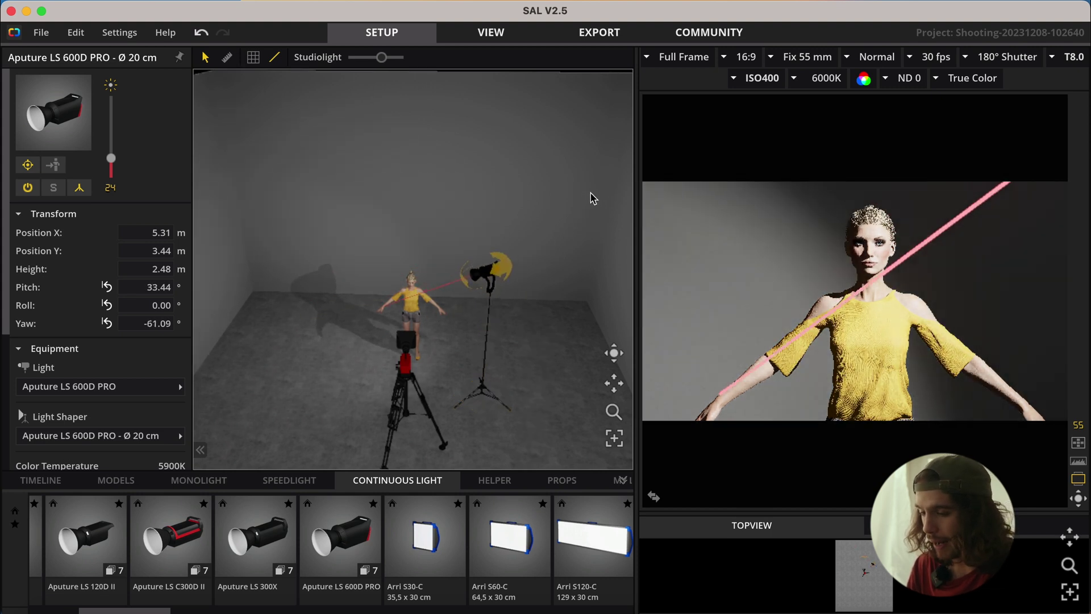
drag(591, 198, 273, 326)
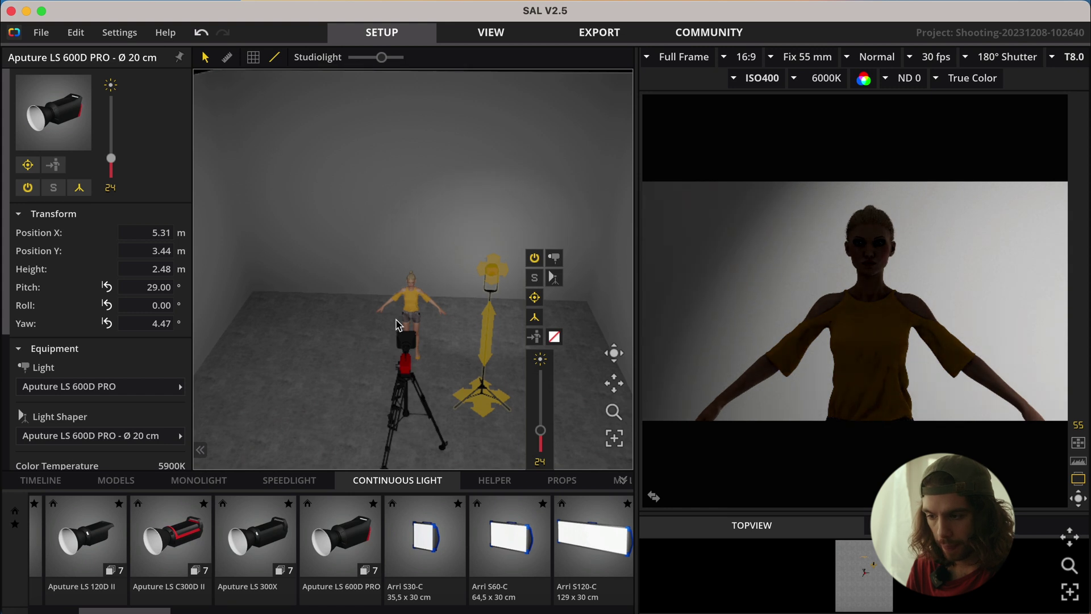
mouse_move(479, 323)
mouse_down()
mouse_move(487, 341)
mouse_move(490, 325)
mouse_up()
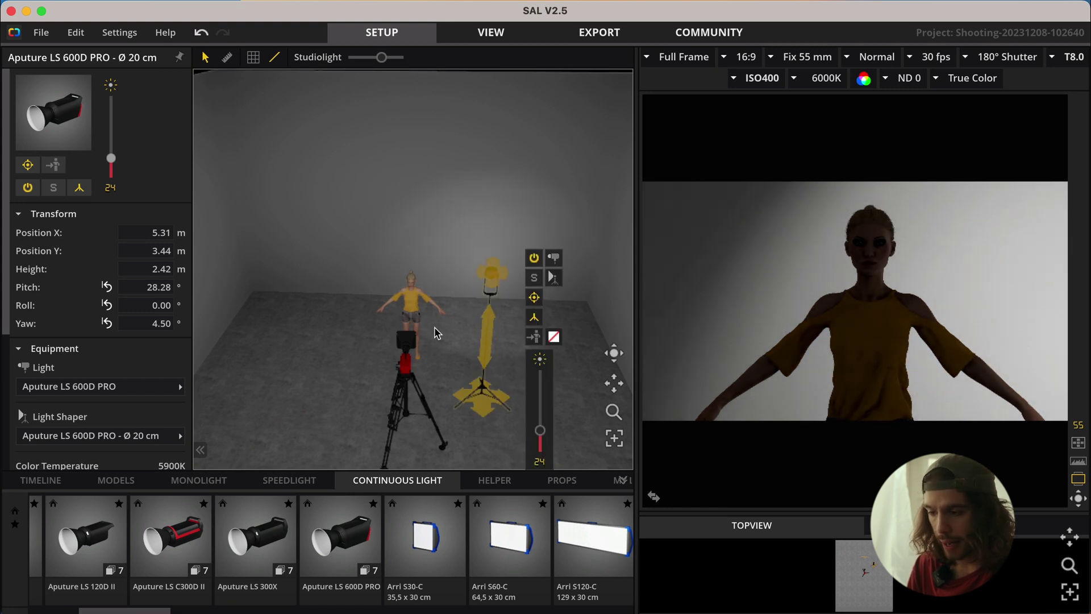
click(533, 337)
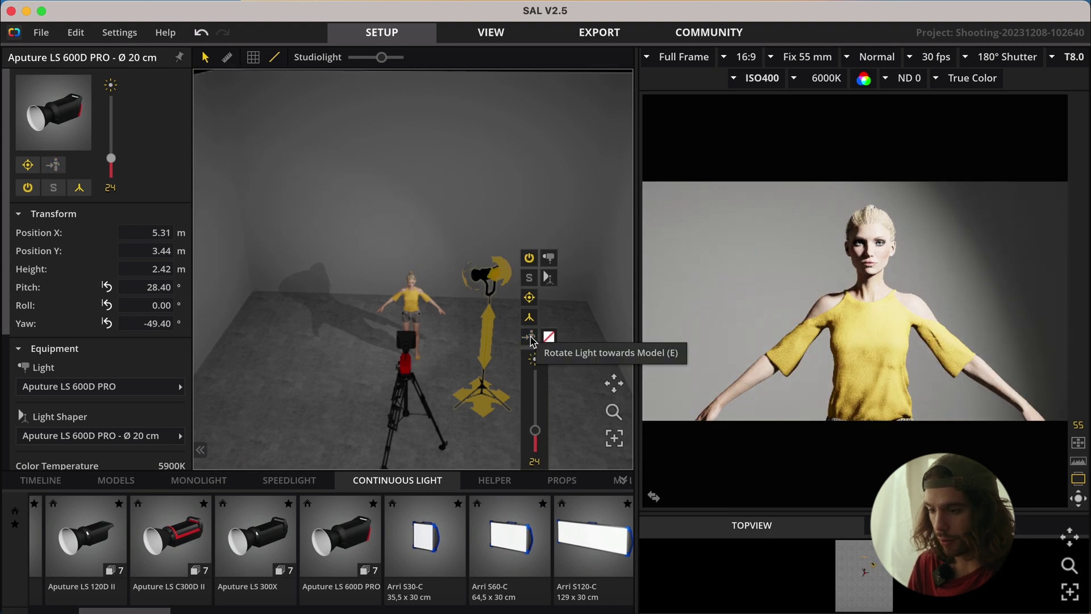
drag(486, 402, 487, 397)
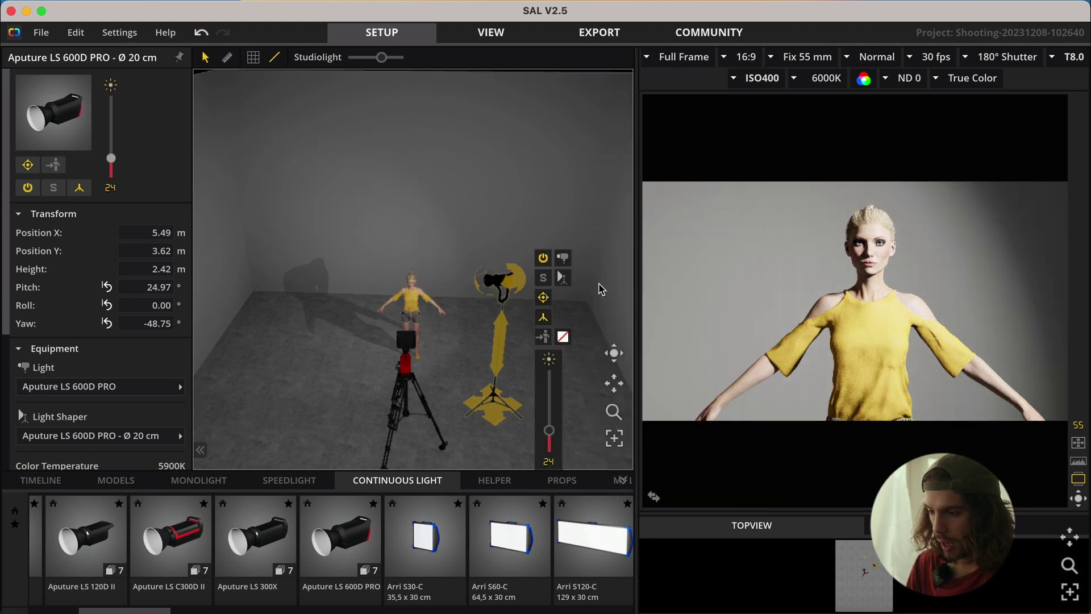
Fit the Aputure with a Light Dome II (Ø 89 cm) using internal and external diffusers
click(565, 277)
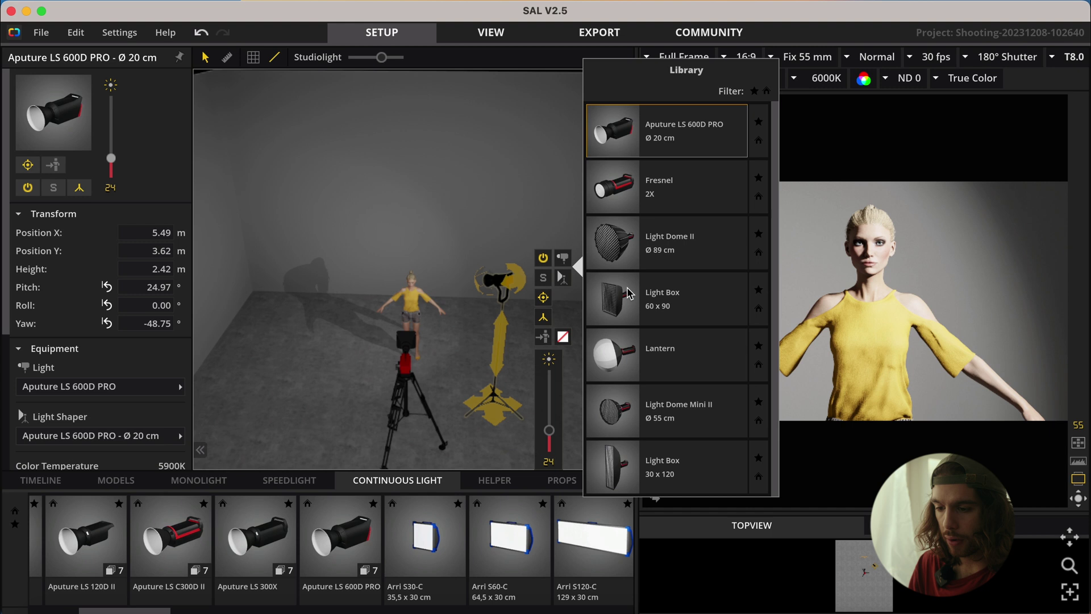
click(635, 250)
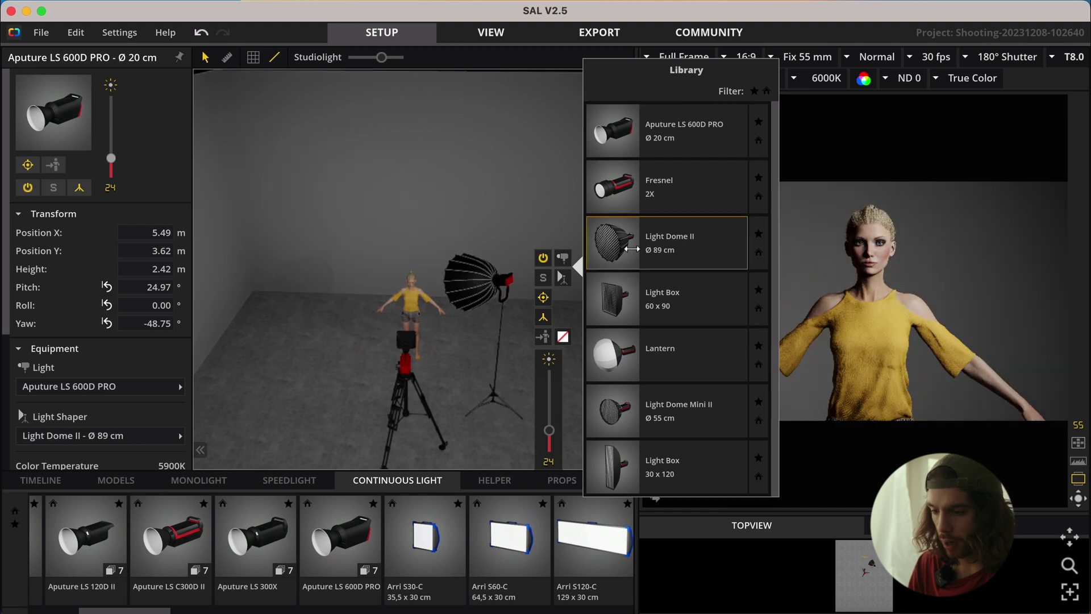
click(562, 298)
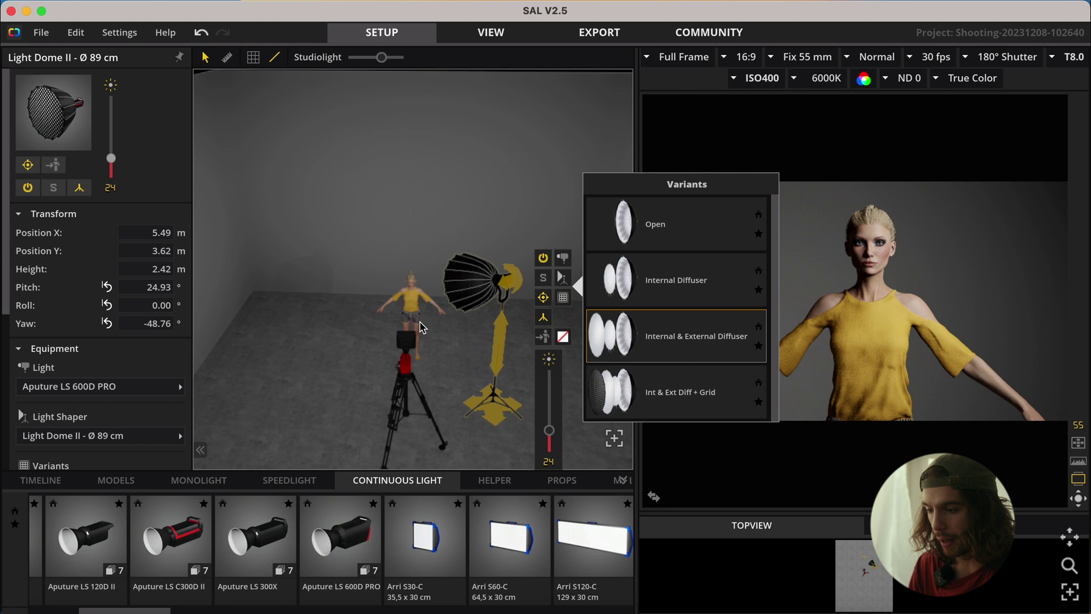
click(561, 304)
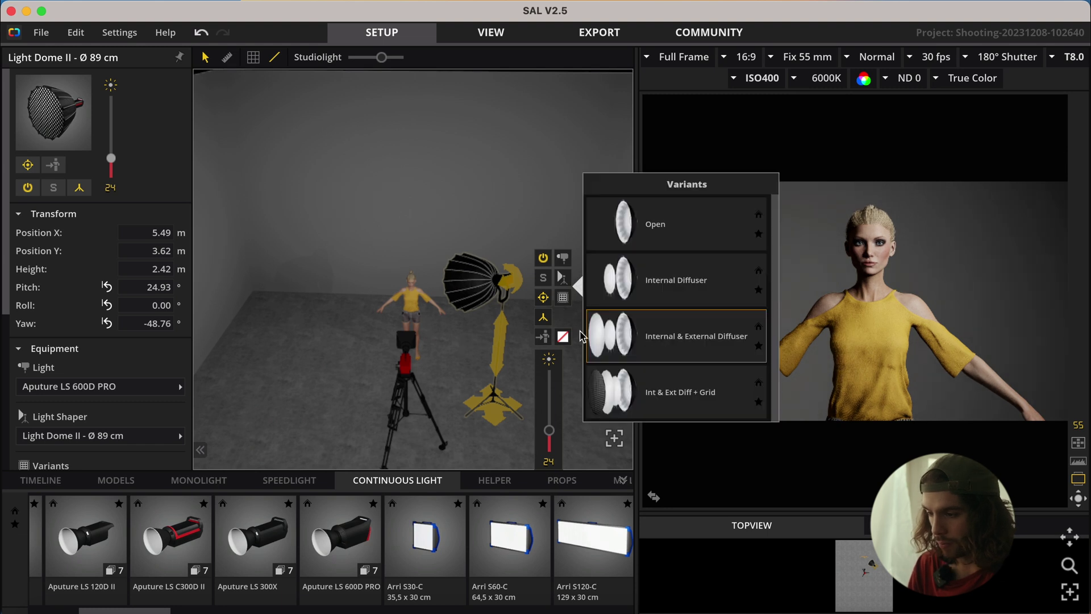
click(648, 335)
click(480, 366)
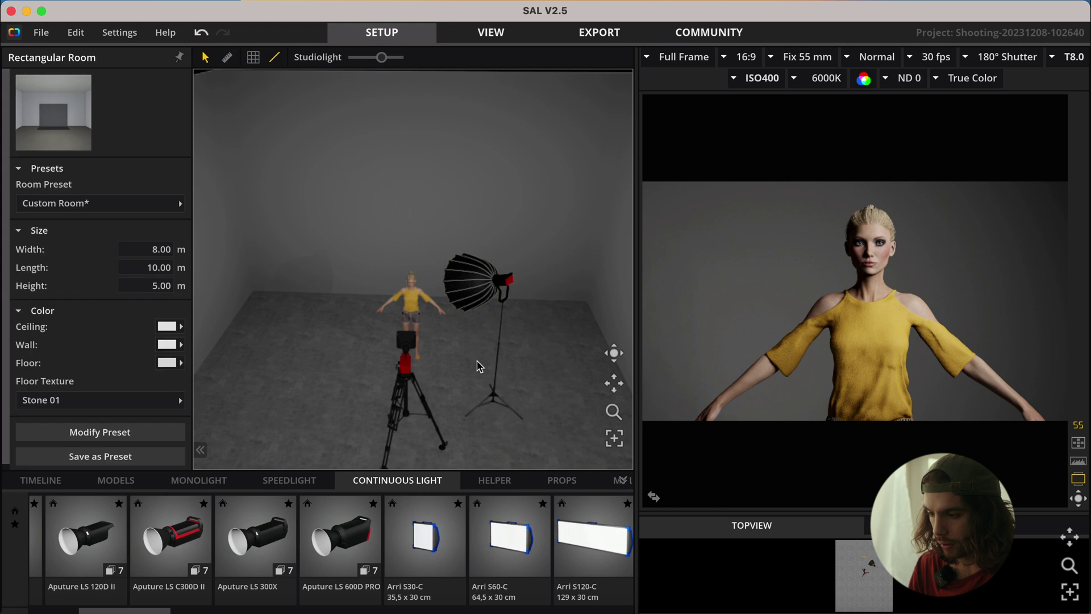
Add a second Aputure LS 600D PRO with a 30 x 120 Light Box, Int & Ext Diff + Grid
click(498, 419)
drag(498, 419, 501, 424)
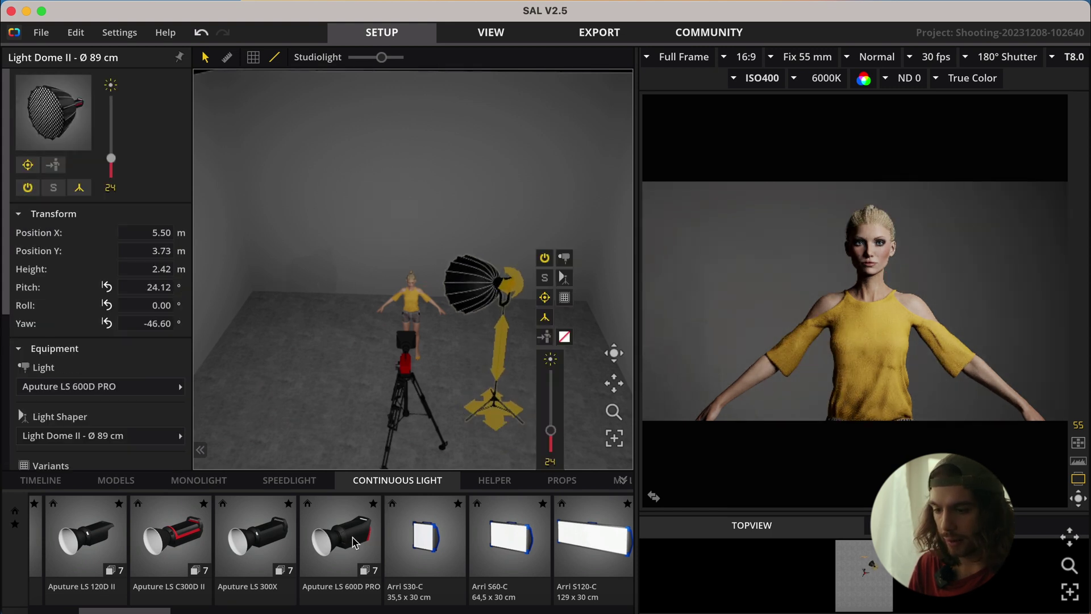
drag(354, 543, 508, 337)
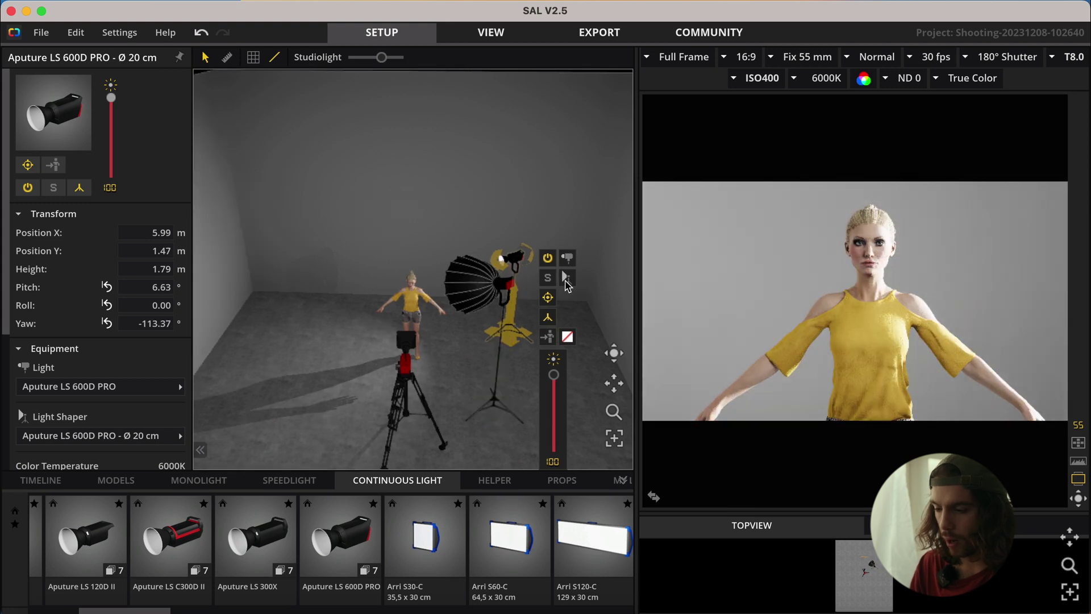
click(567, 279)
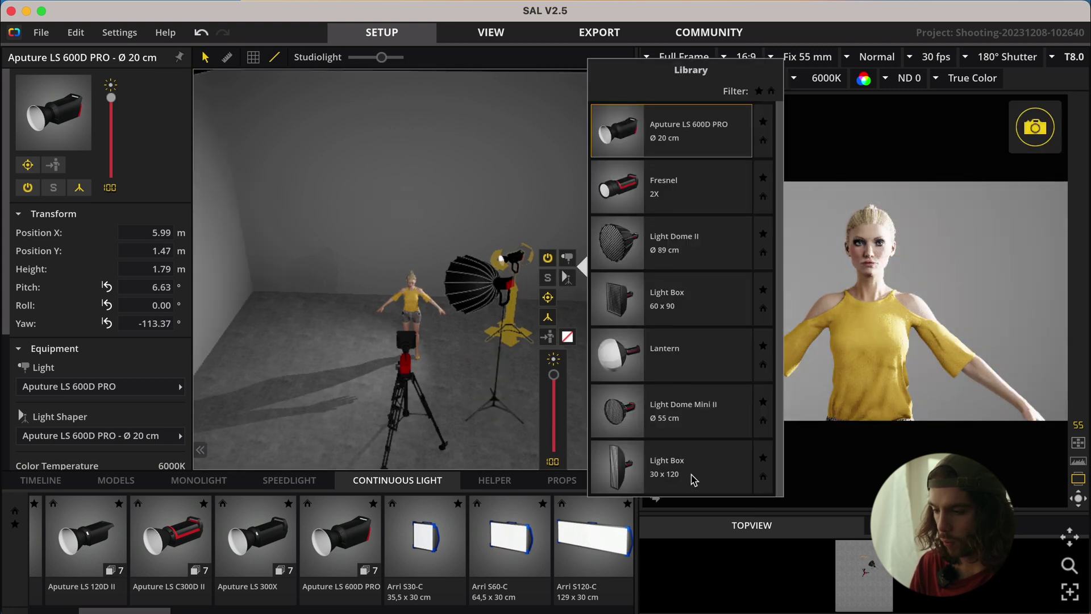
click(694, 469)
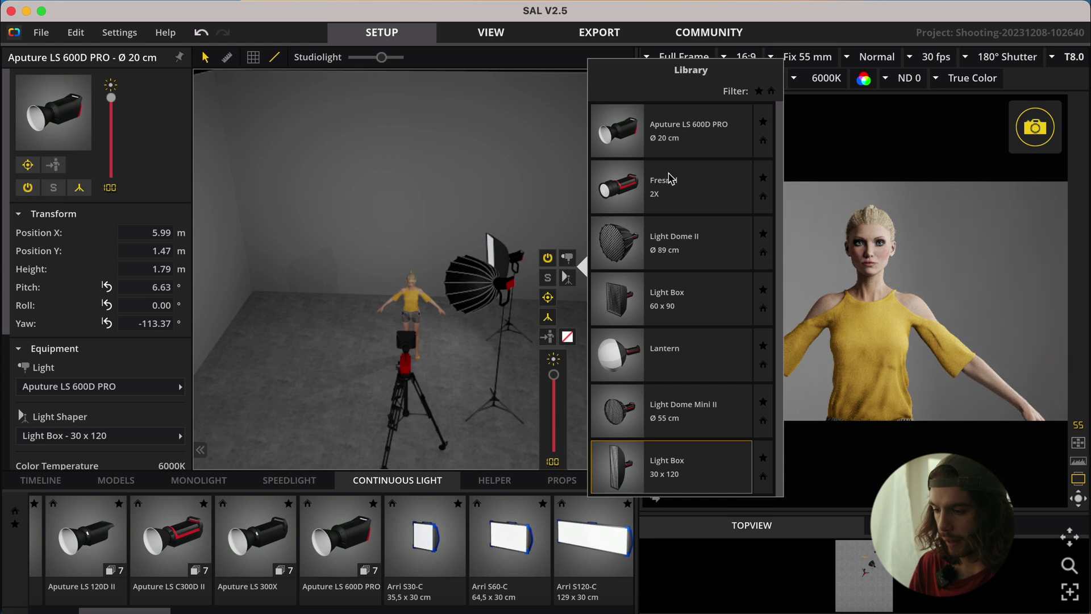
click(567, 297)
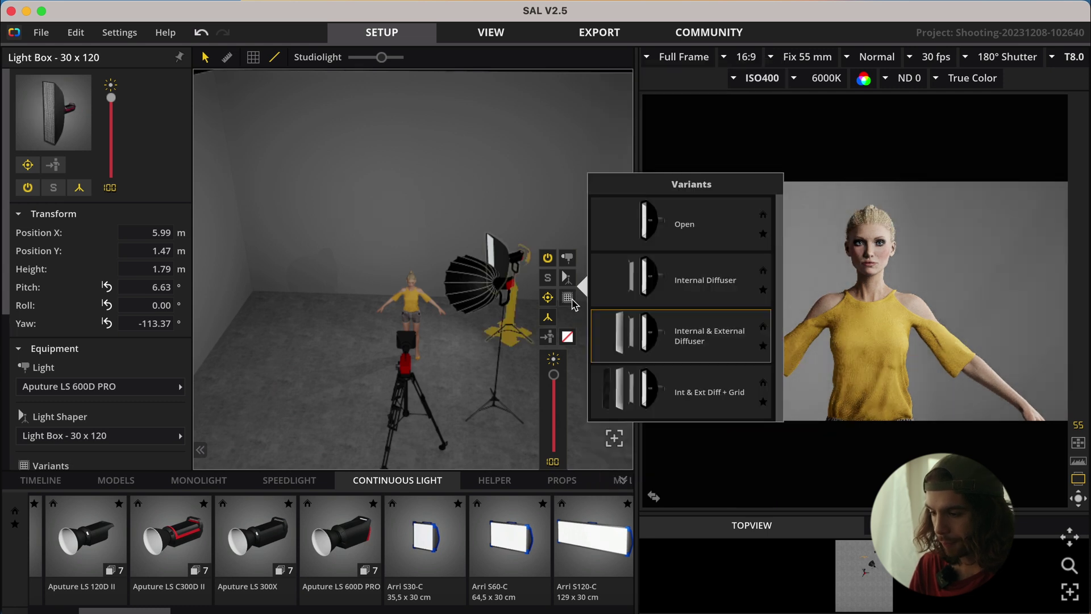
click(681, 393)
Lower the dome and light box intensities and move the light box toward the model
click(503, 356)
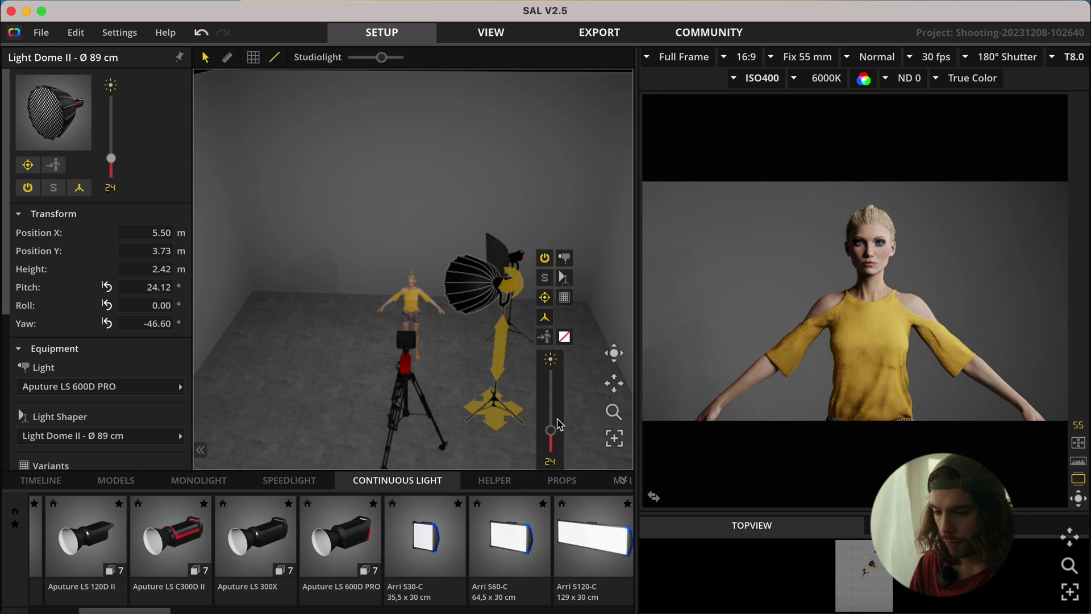
drag(551, 431, 551, 452)
click(500, 256)
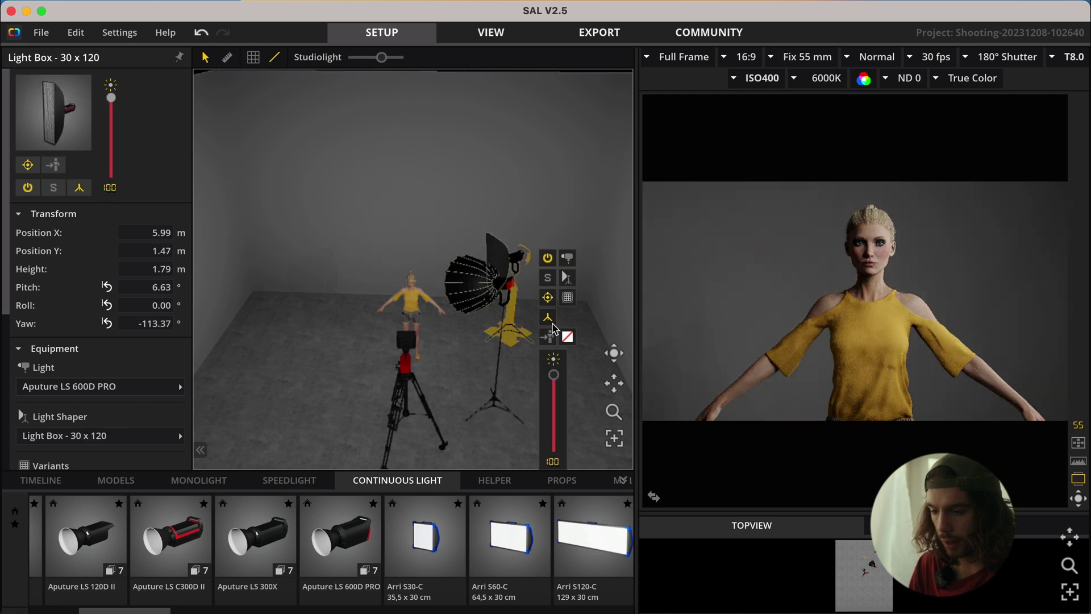
drag(556, 375, 561, 385)
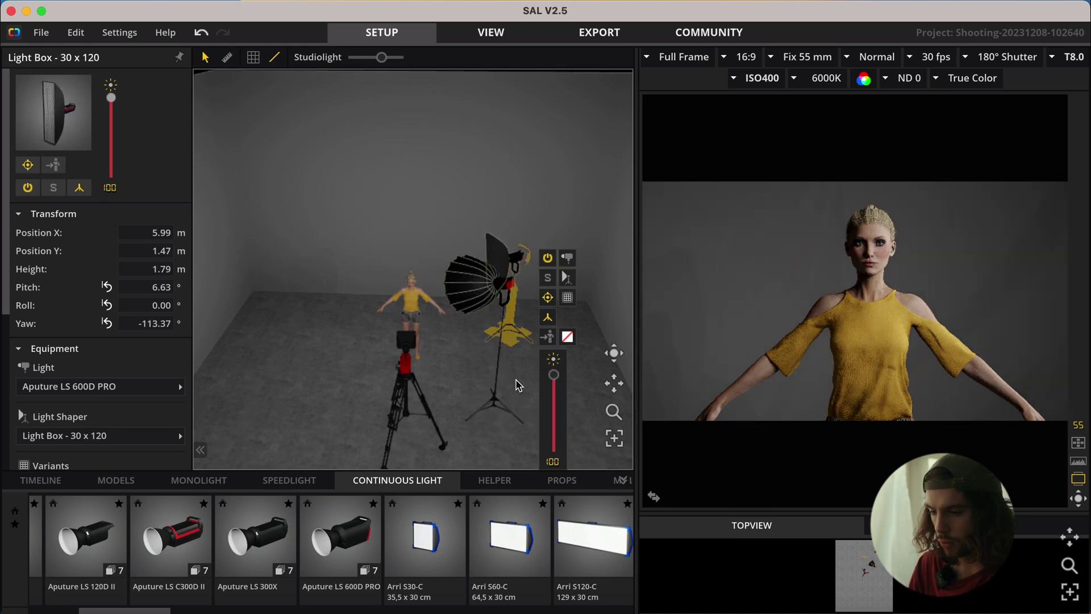
right_drag(517, 383, 388, 396)
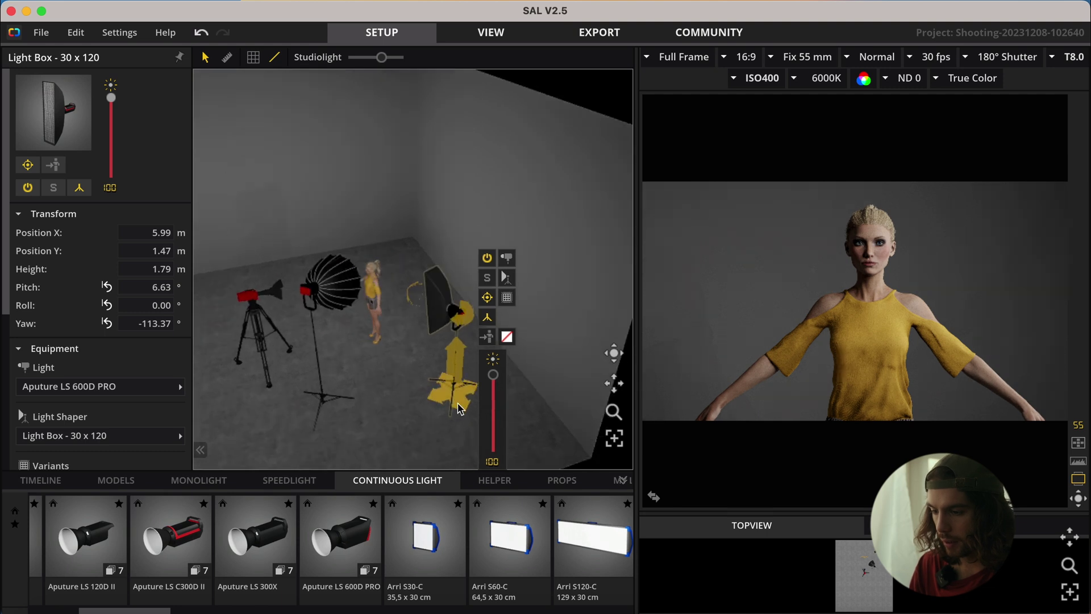
drag(459, 408, 449, 403)
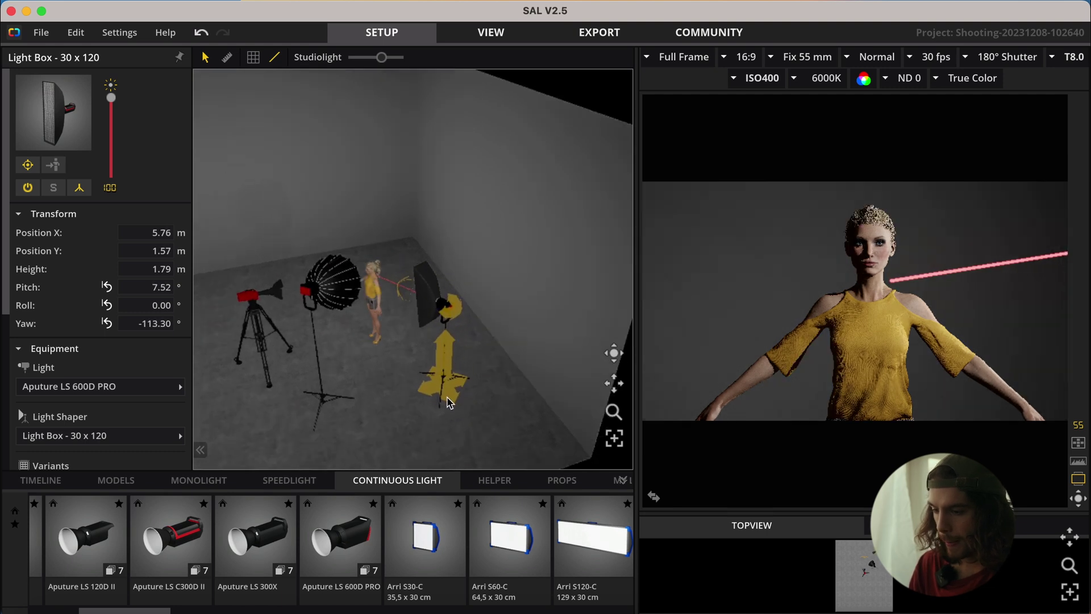
Hang an Aputure LS 120D II 3.24 m high behind the model as a backlight
click(430, 397)
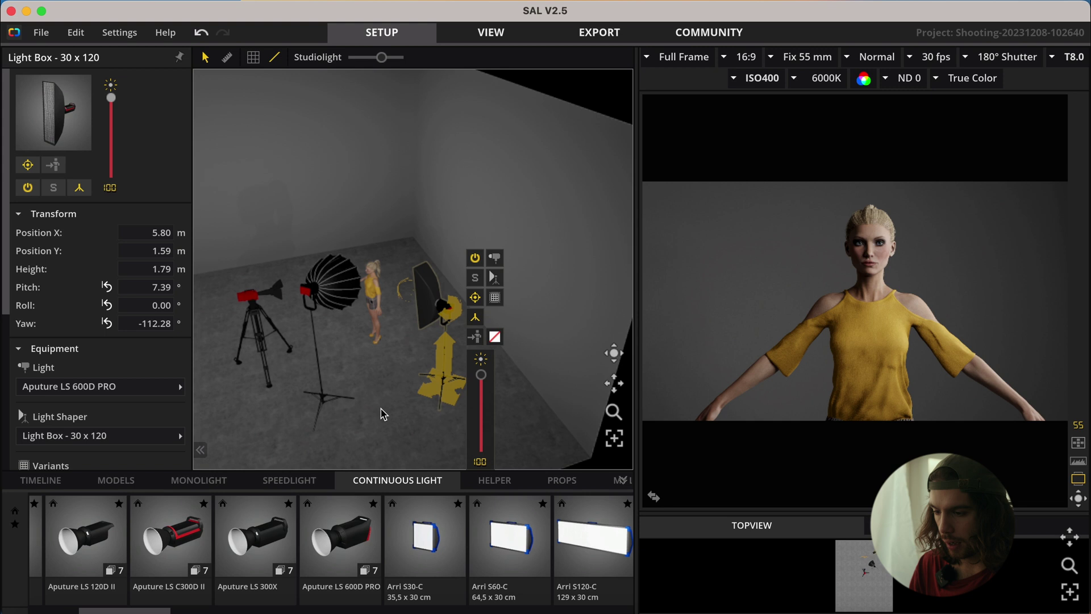
right_drag(353, 441, 531, 402)
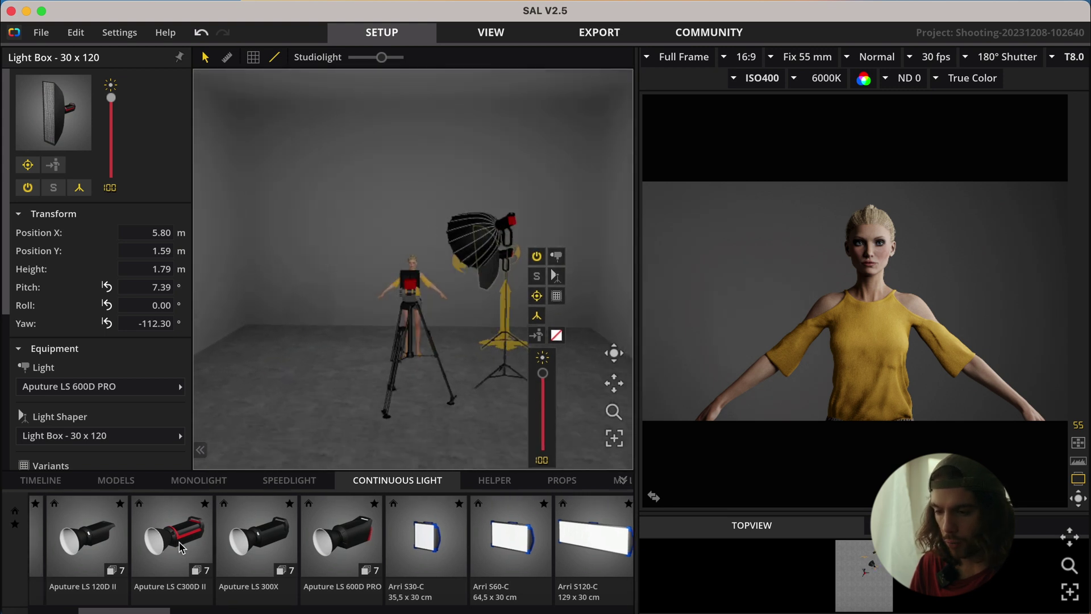
drag(91, 540, 367, 247)
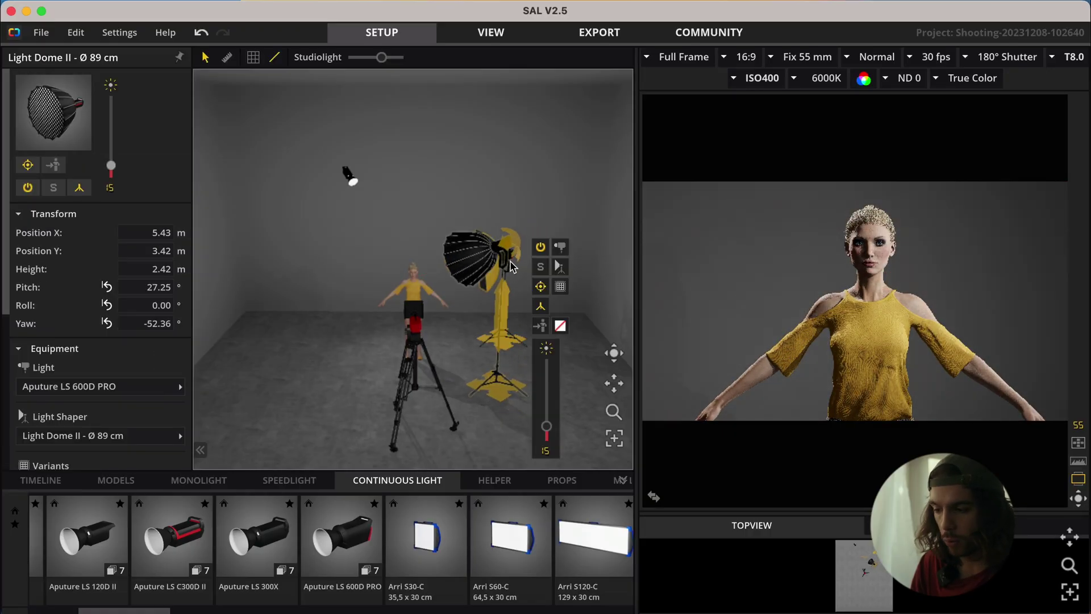
Preview the dome light and the light box each on its own
click(540, 267)
click(540, 266)
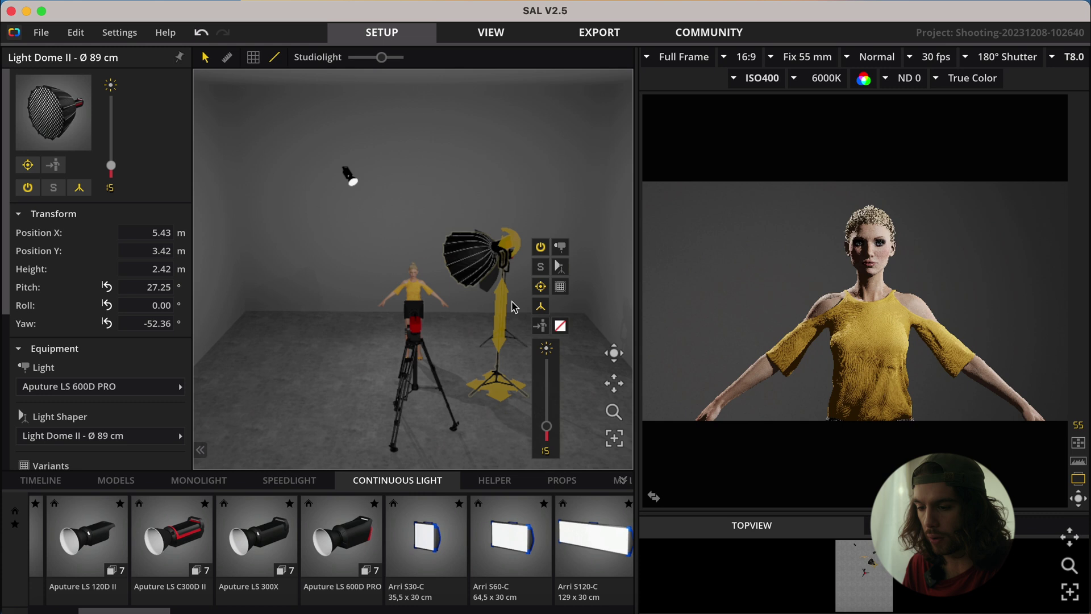
right_drag(507, 365, 484, 372)
click(505, 327)
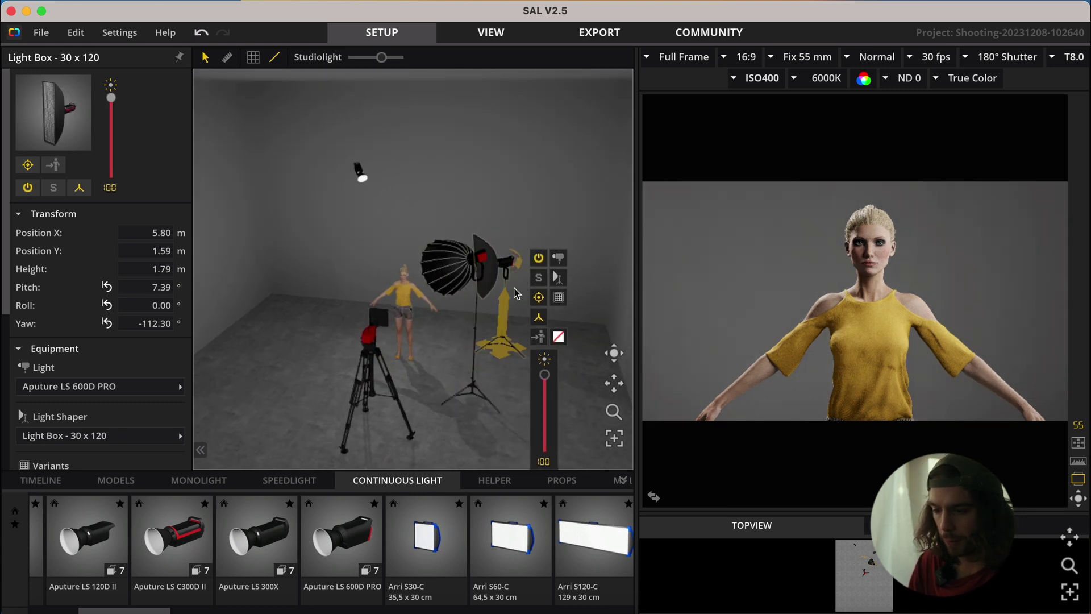
click(540, 279)
click(540, 279)
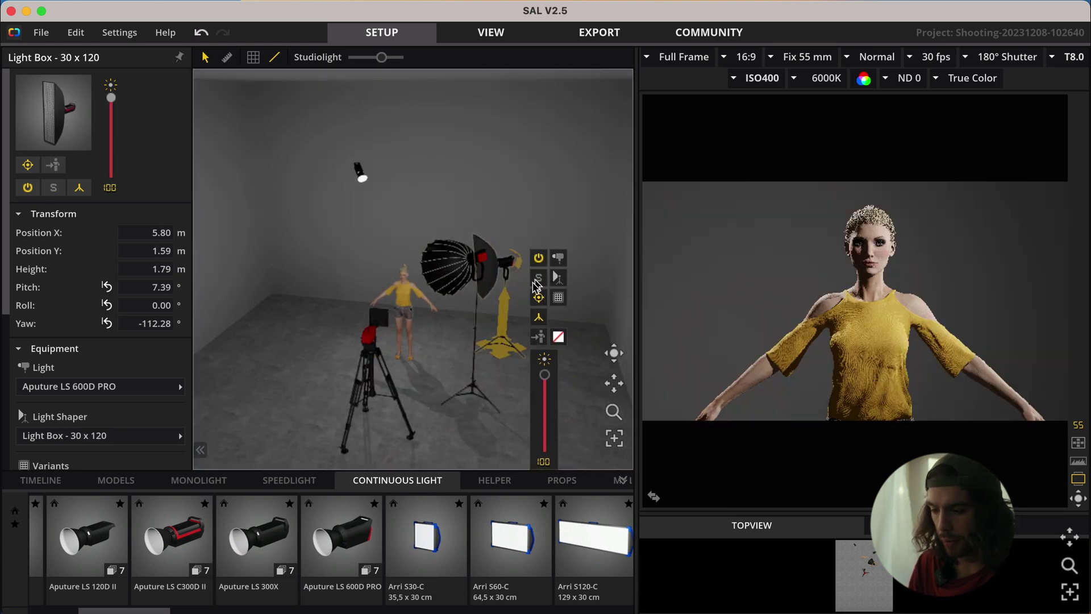
Fit the camera with an 18-135 mm lens at 112 mm, framing the model's head and shoulders
click(364, 335)
click(220, 424)
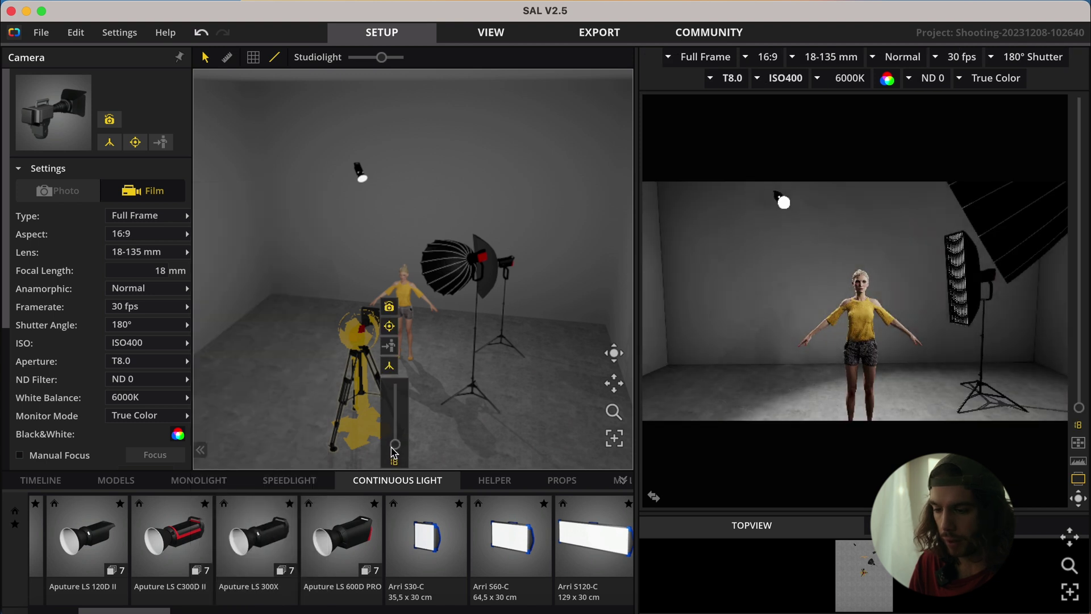
drag(395, 448, 395, 399)
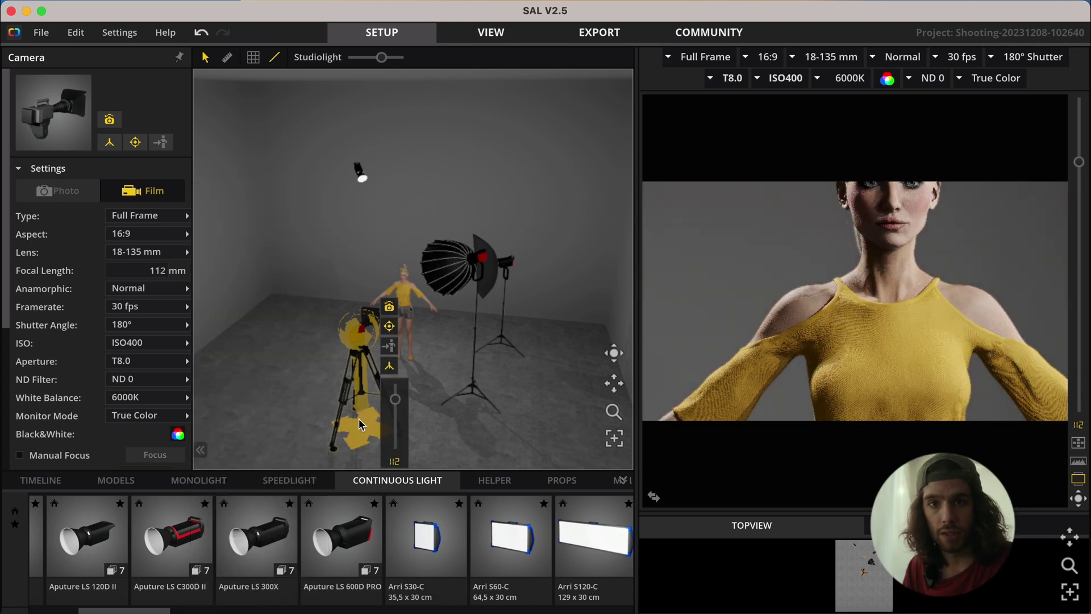
drag(388, 348, 358, 375)
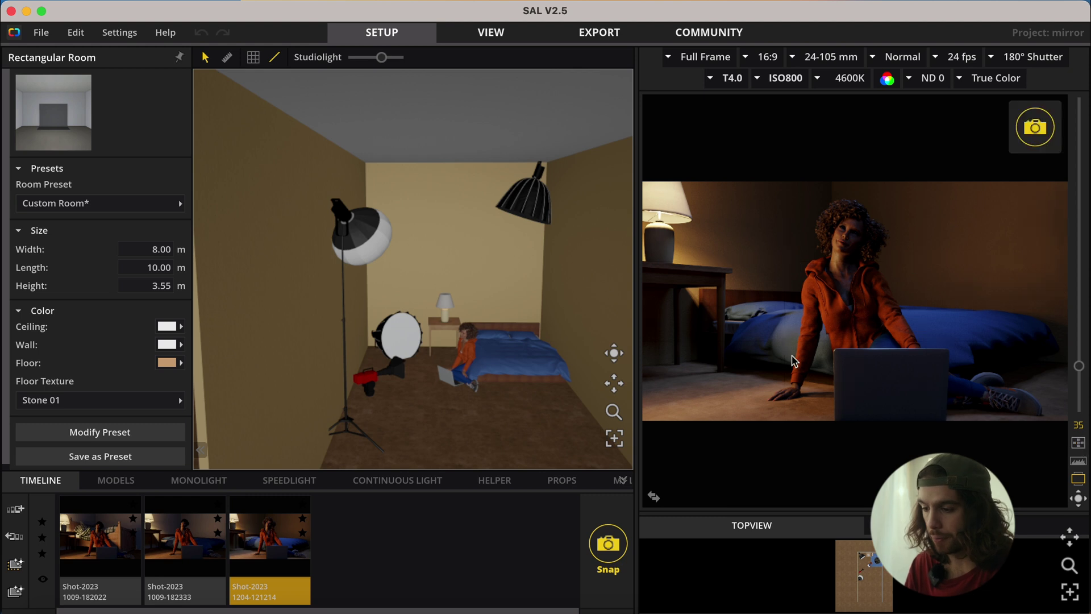
Orbit and zoom the hallway set to a high overhead view, then select the room to see its settings
right_drag(484, 396, 473, 397)
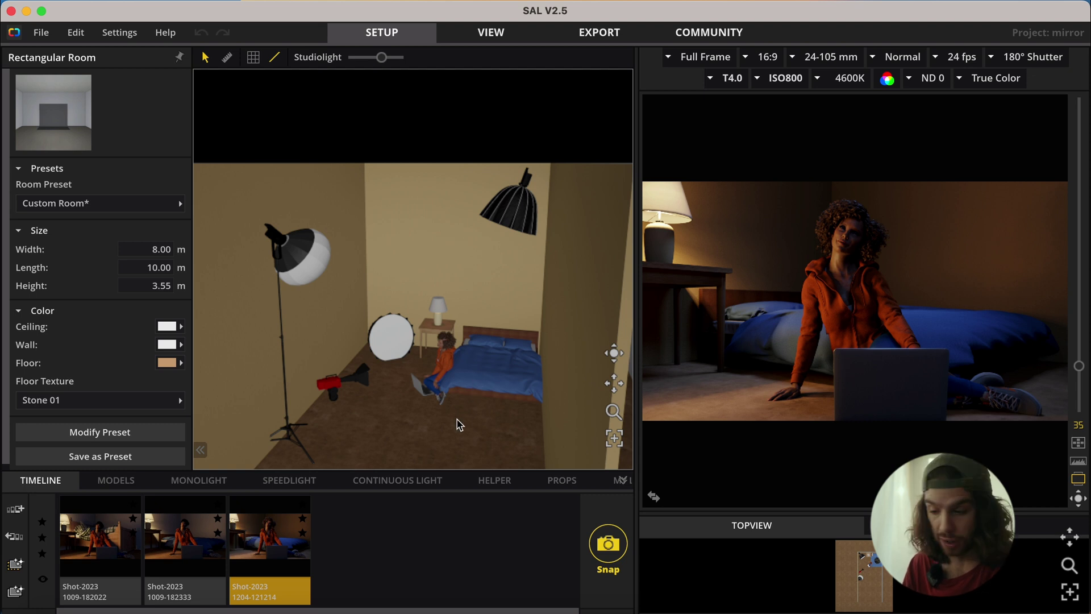
scroll(459, 425, down, 6)
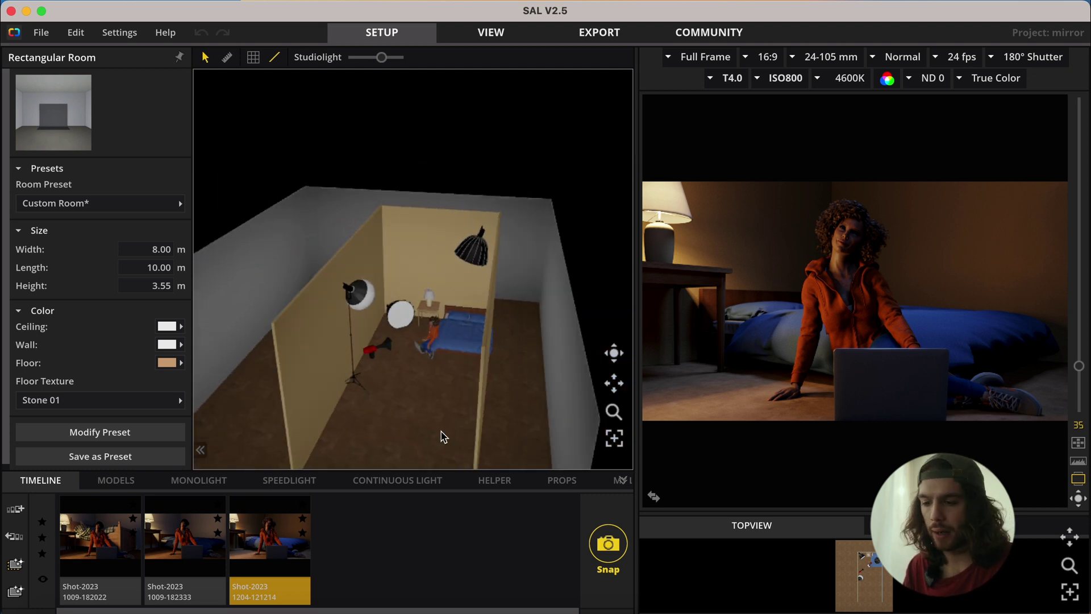
right_drag(444, 436, 446, 439)
scroll(441, 430, up, 4)
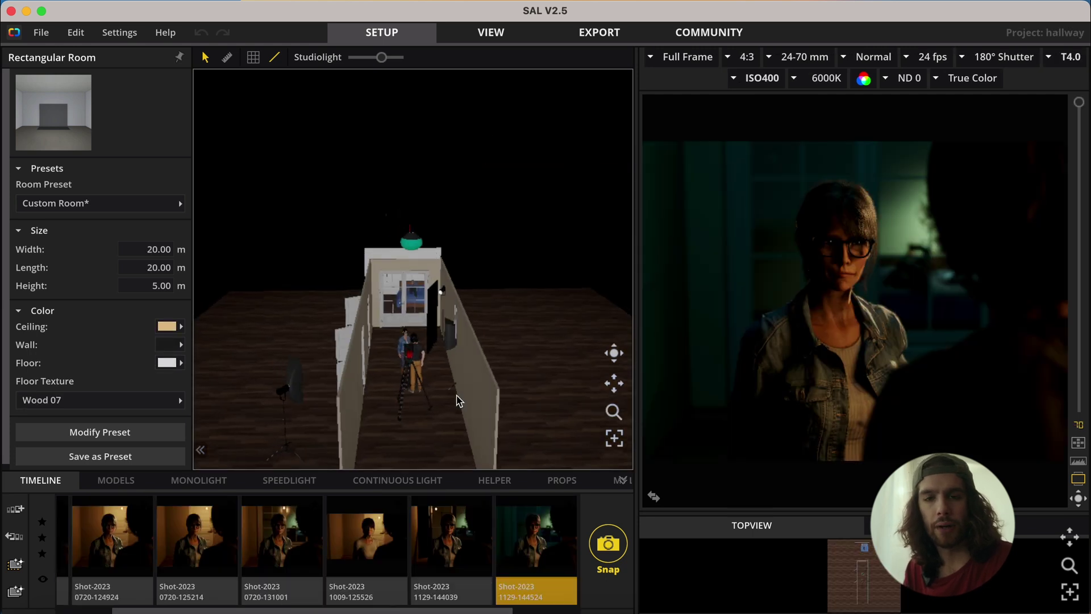
right_drag(459, 401, 515, 103)
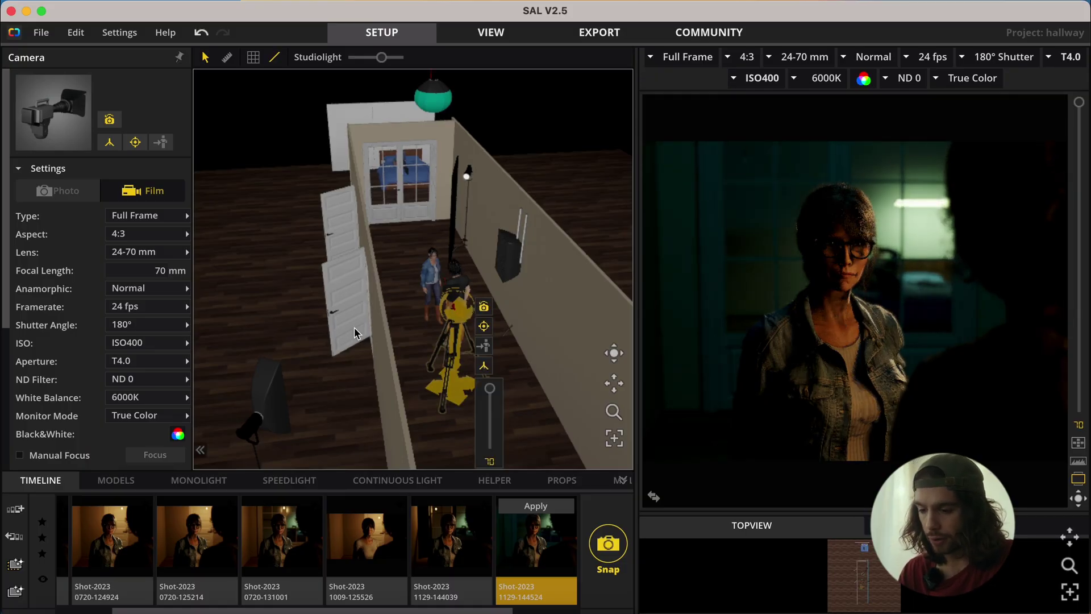
right_drag(231, 229, 400, 281)
click(487, 325)
right_drag(487, 325, 407, 300)
Start the setplan export, dismiss the light-setup prompt, compare layouts, and choose the single full-frame shot template
click(609, 37)
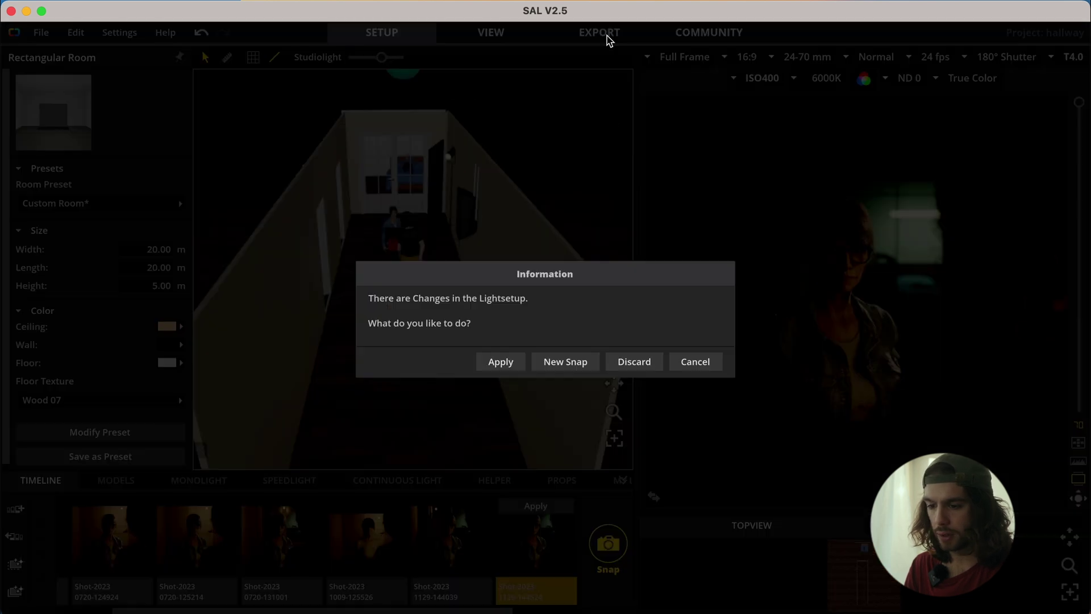
click(502, 367)
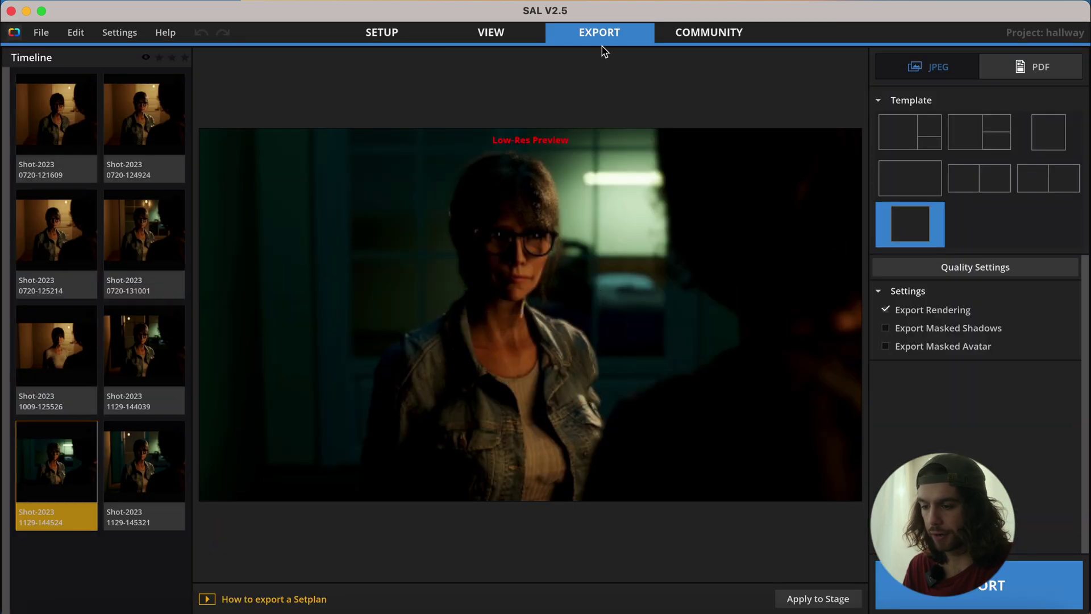
click(1048, 181)
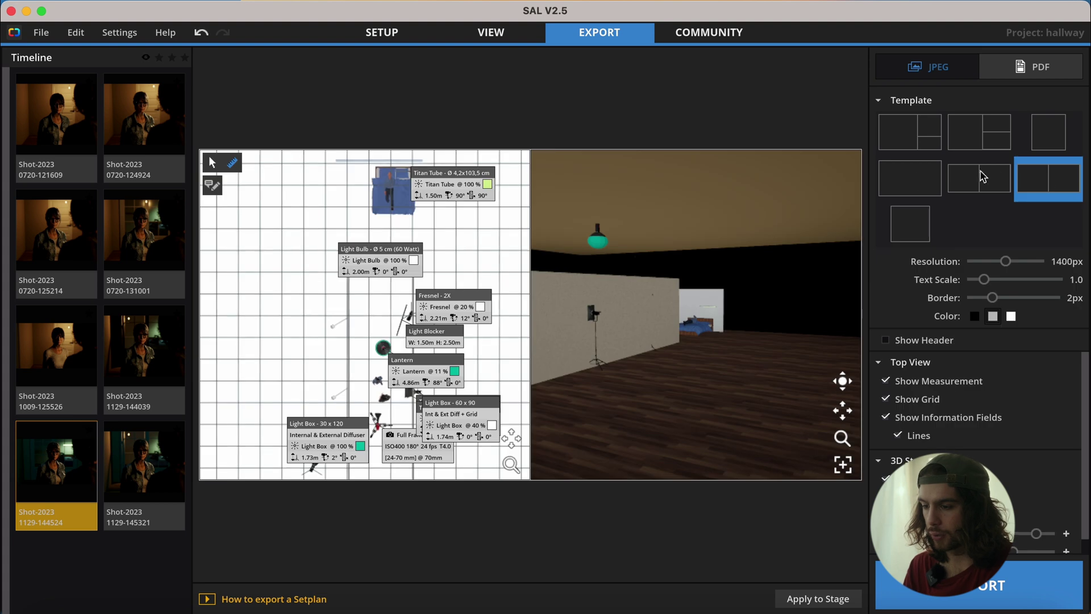
click(909, 183)
click(993, 177)
click(920, 133)
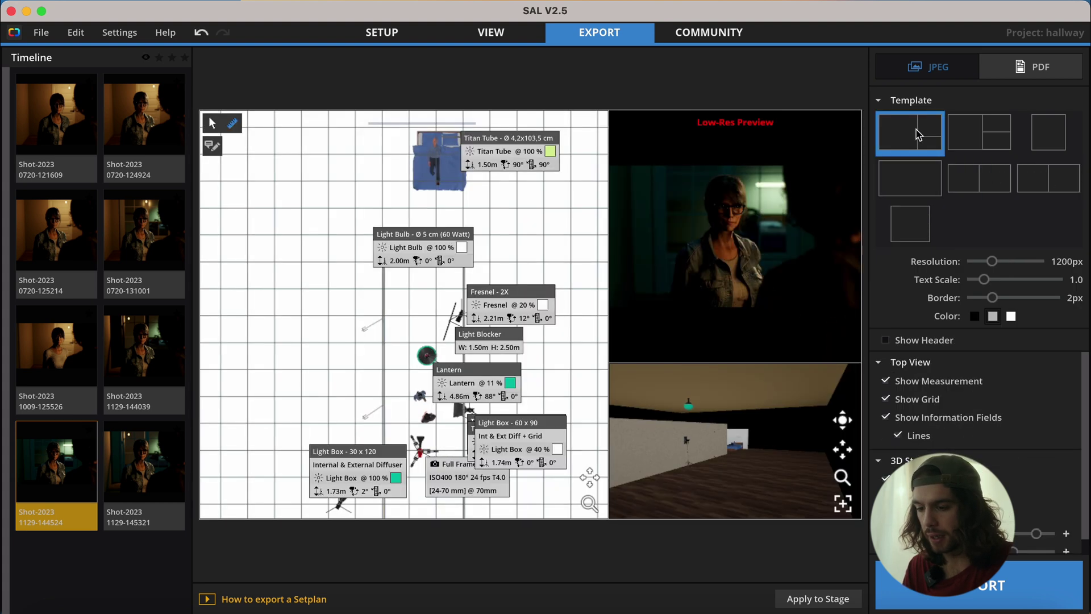
click(975, 134)
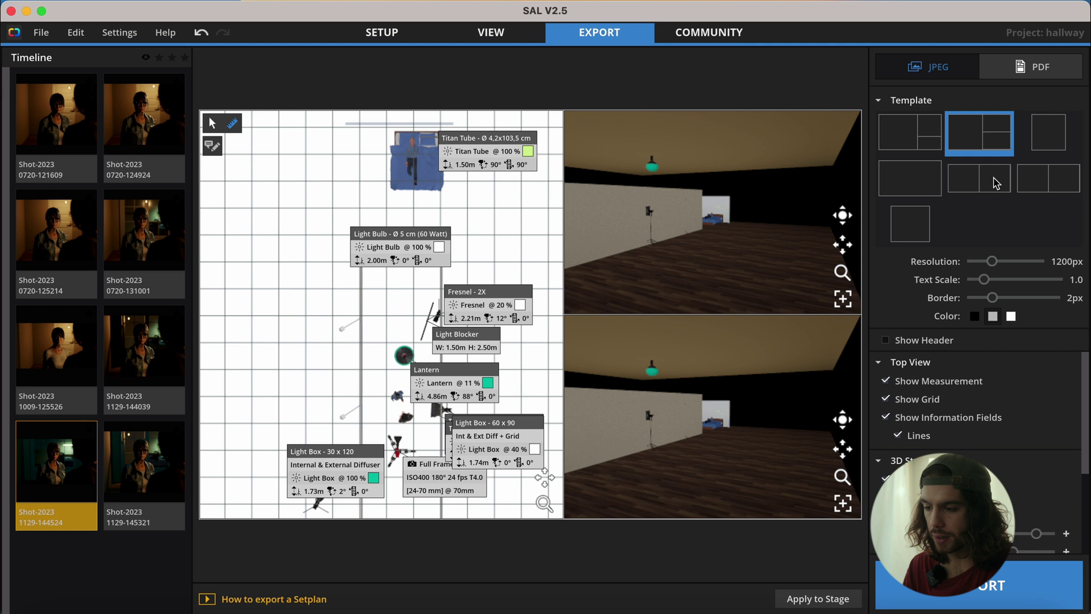
click(989, 187)
click(912, 227)
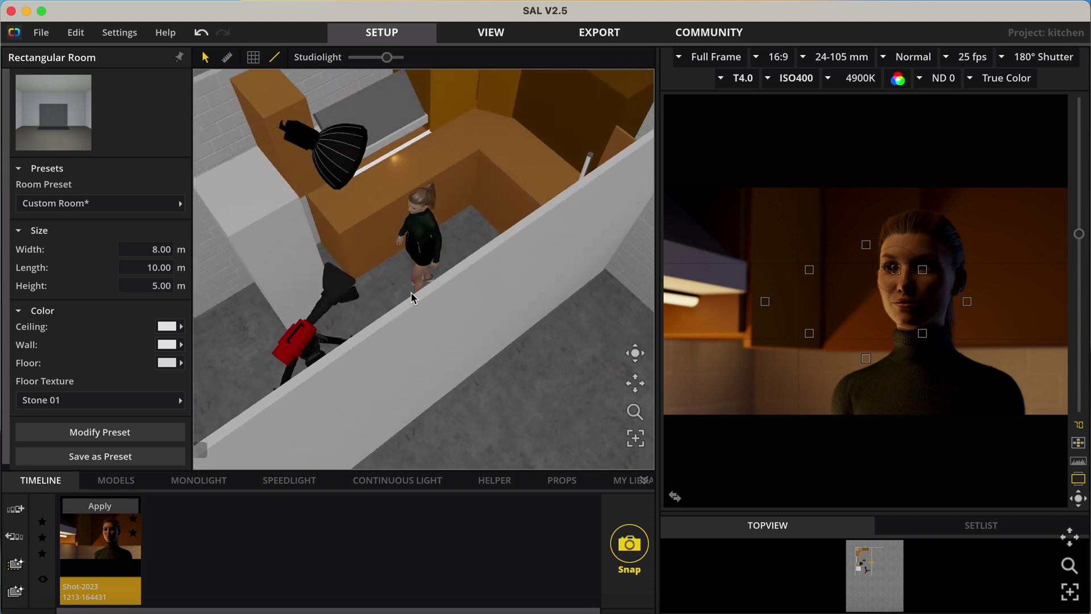
Inspect the Light Dome Mini II, Titan Tube and small wall fixture settings in turn
click(345, 170)
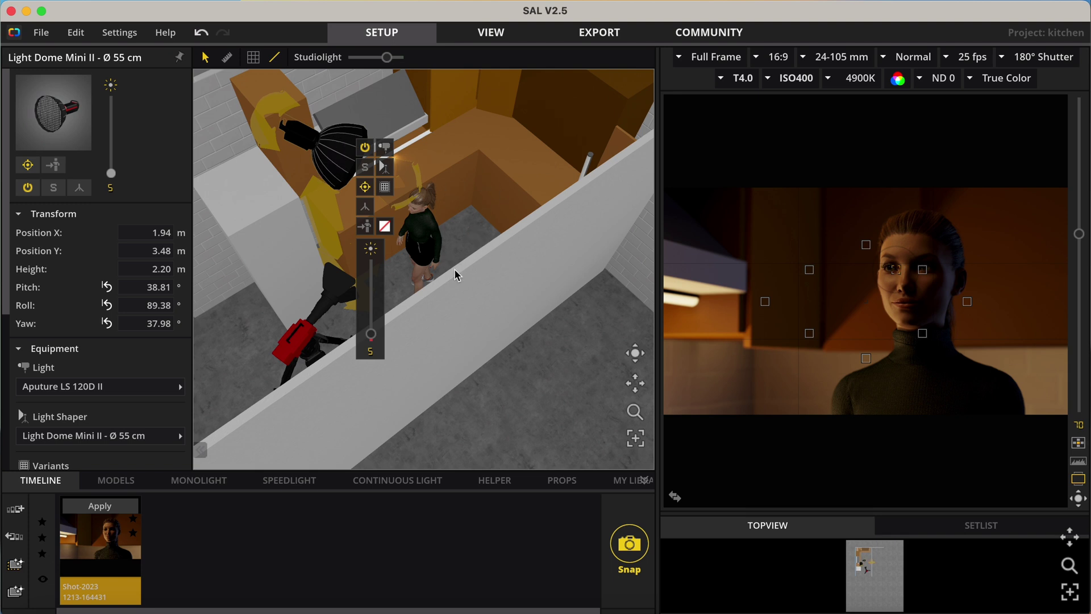
click(464, 247)
click(401, 158)
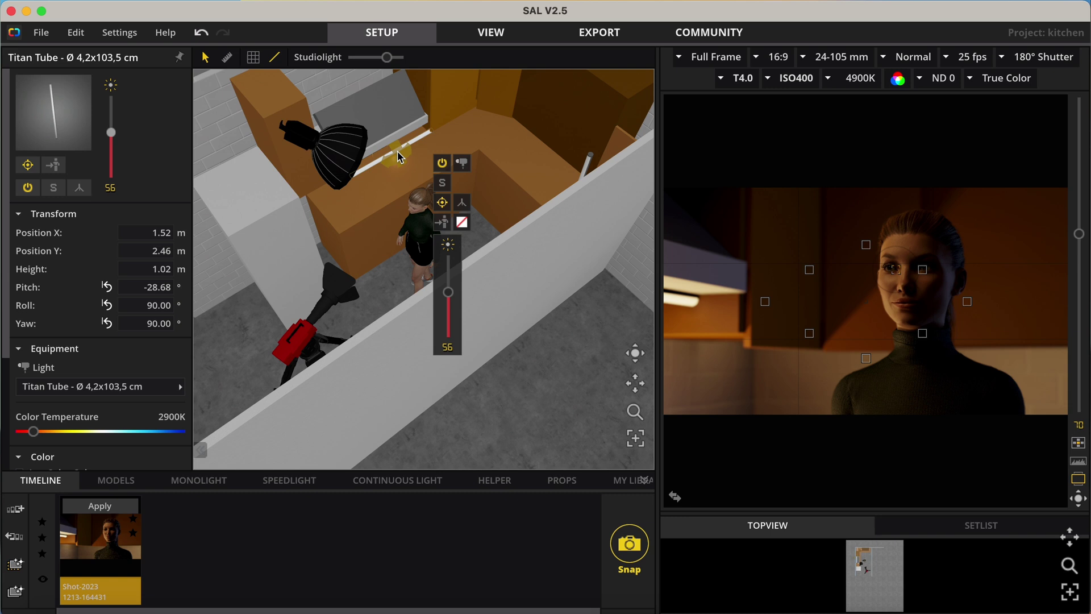
click(568, 144)
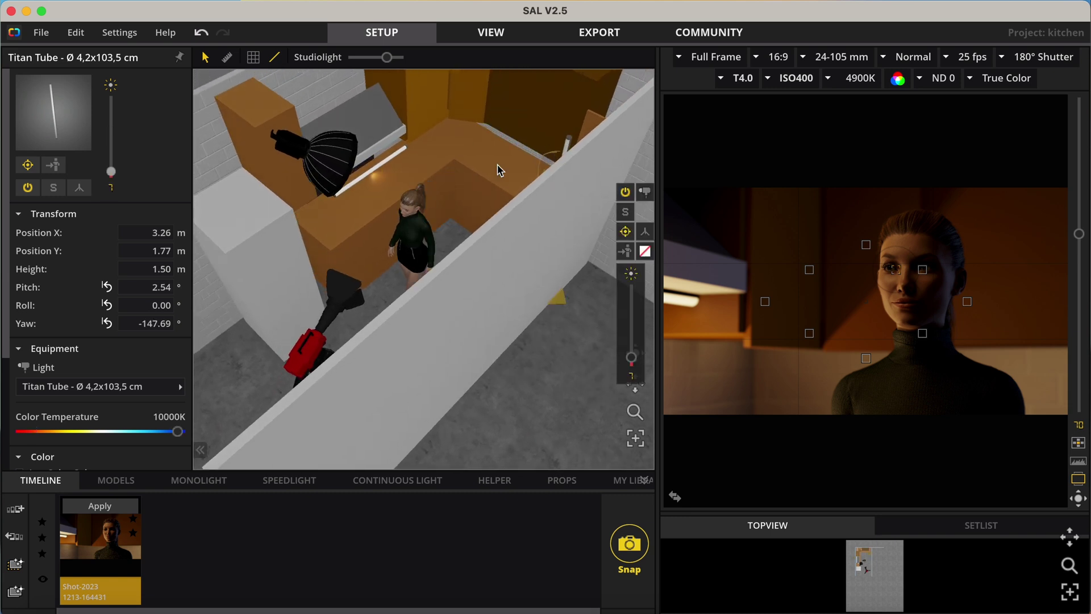
click(376, 171)
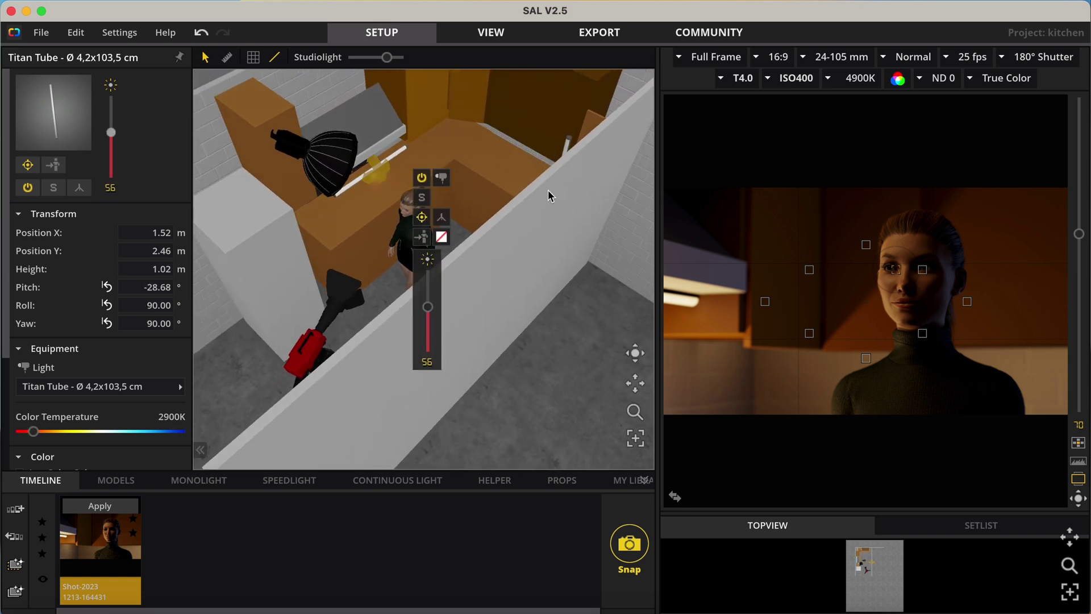
Recheck the wall fixture and dome light, then inspect the Titan Tube under the cabinets
click(568, 146)
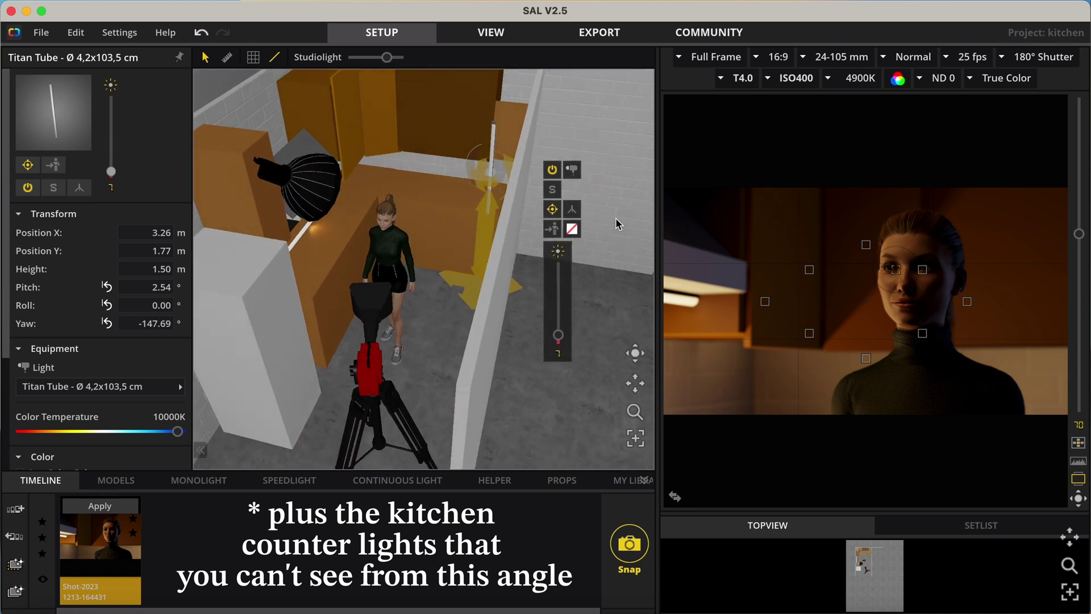
click(550, 378)
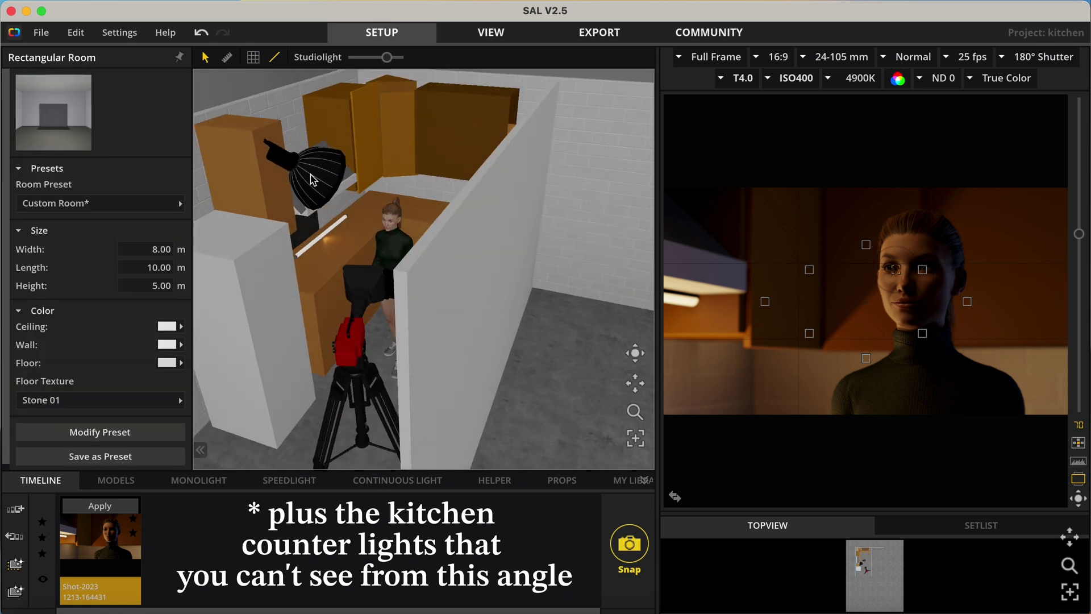
click(312, 181)
scroll(121, 381, down, 5)
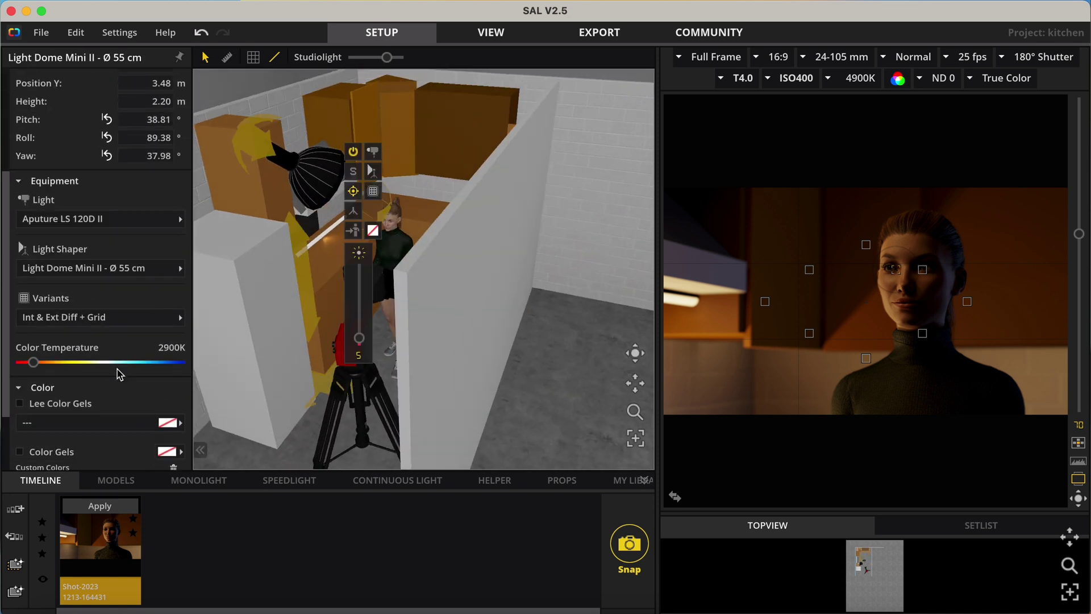
click(314, 251)
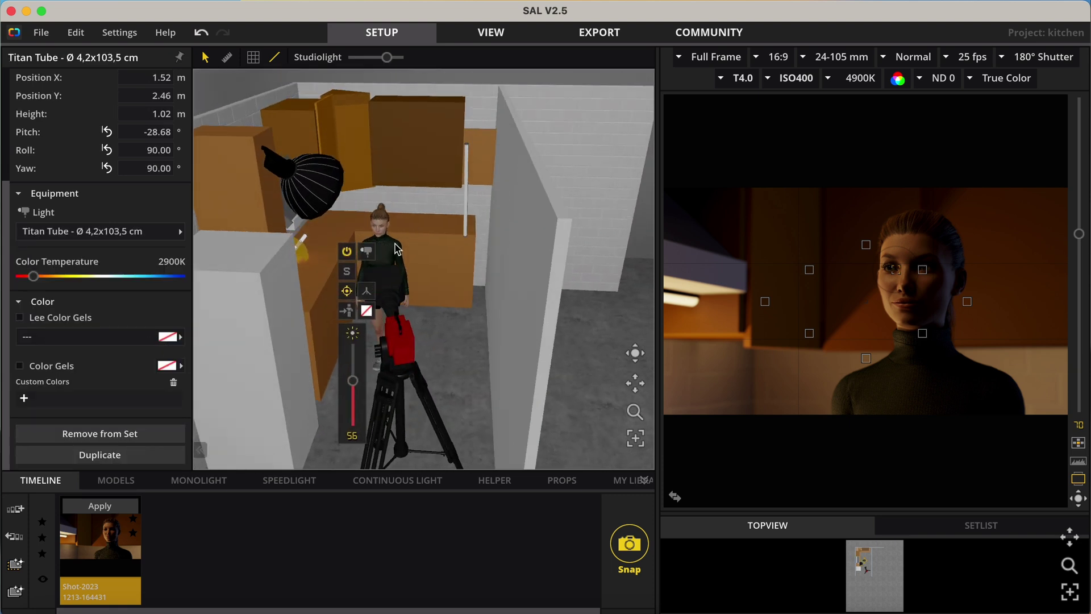